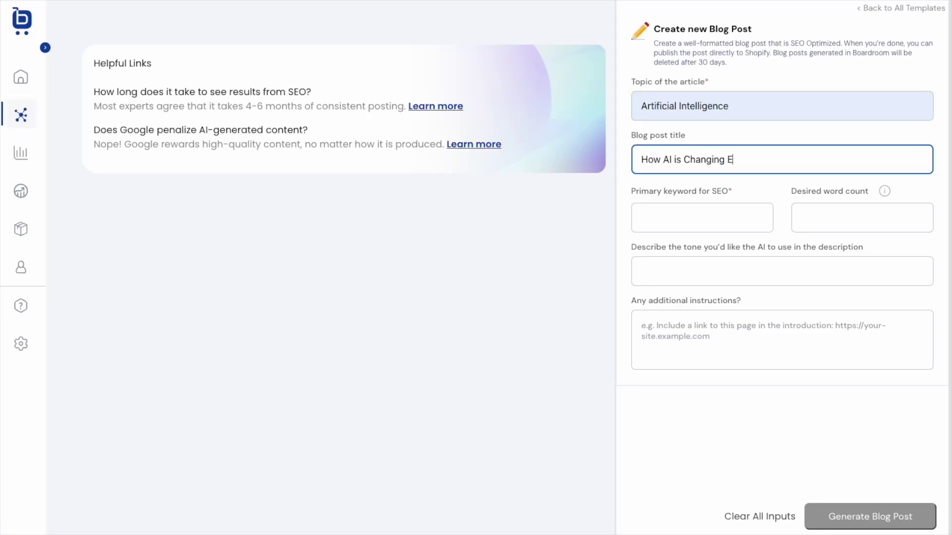
Fill the post brief with keyword artificial intelligence, 750 words and a witty tone
key("Tab")
type("artificial intelligence")
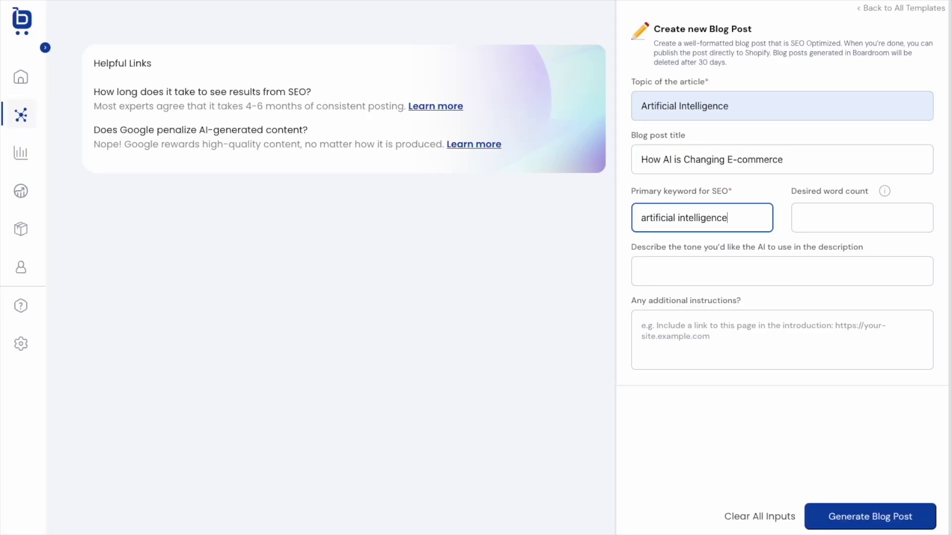
key("Tab")
type("750")
key("Tab")
type("witty")
key("Tab")
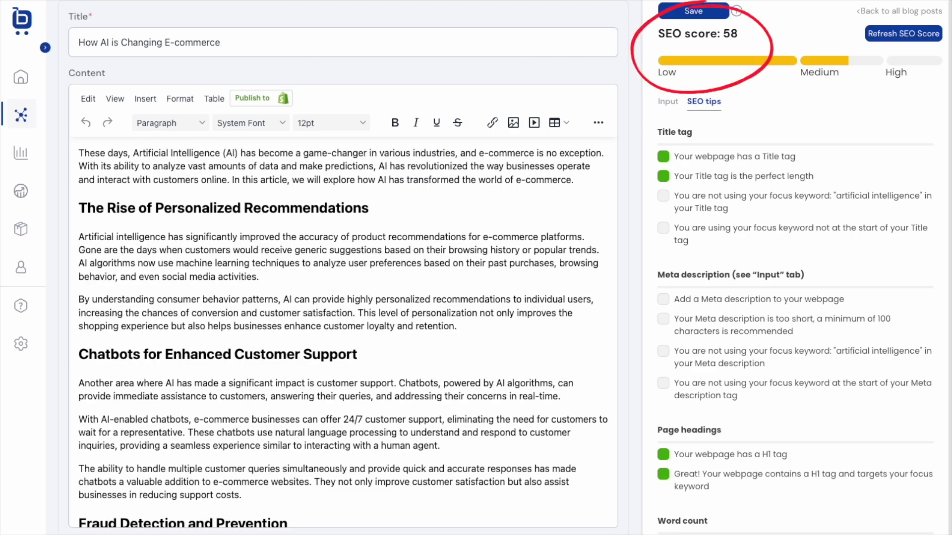
Change 'AI' in the title to 'Artificial Intelligence', add a meta description, and hyperlink Artificial intelligence
double_click(103, 42)
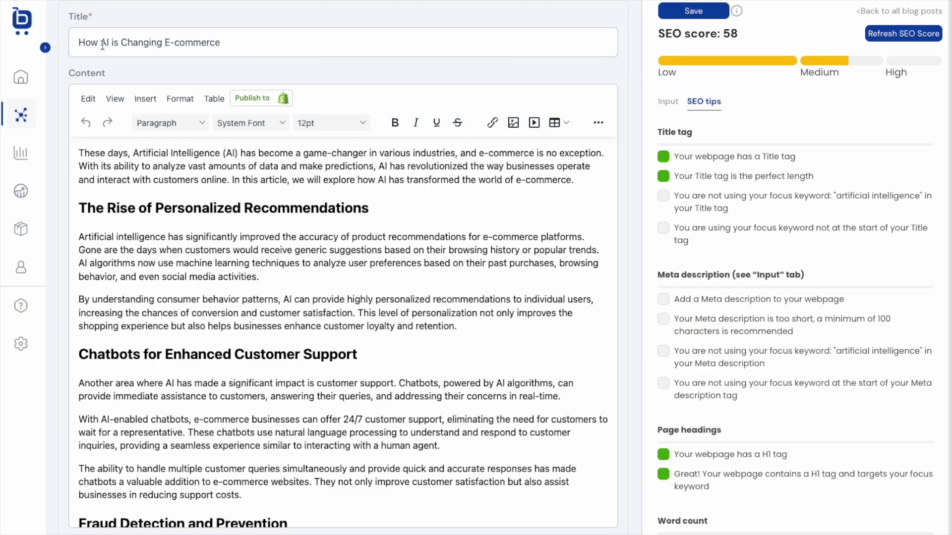
type("Artificial Intelligence")
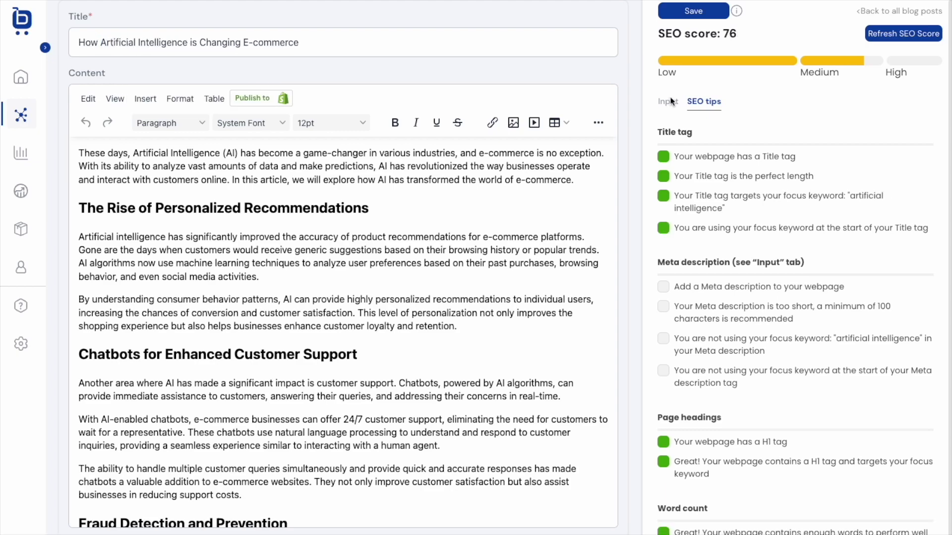
left_click(668, 103)
left_click(694, 367)
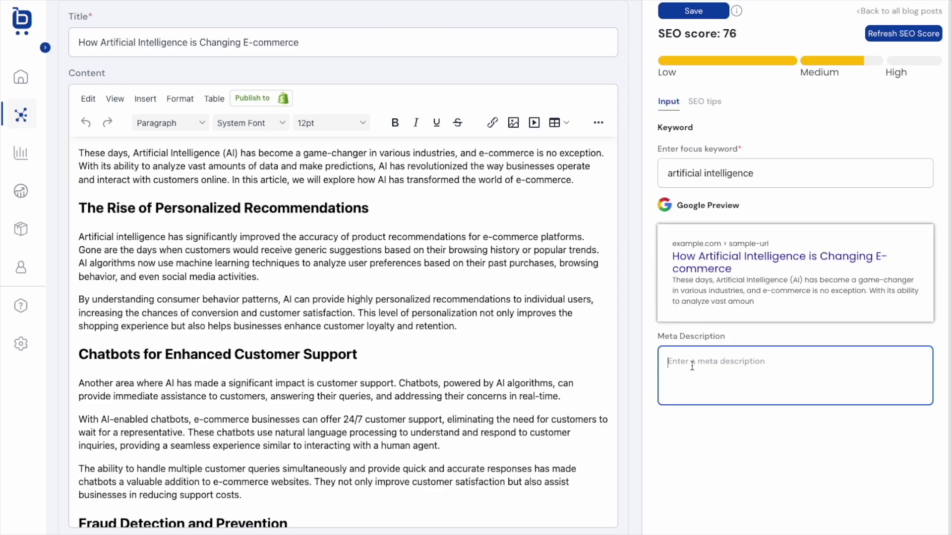
type("How is artificial intelligence changing the game of e-commerce? Read this post to learn everything you need to know!")
left_click(704, 101)
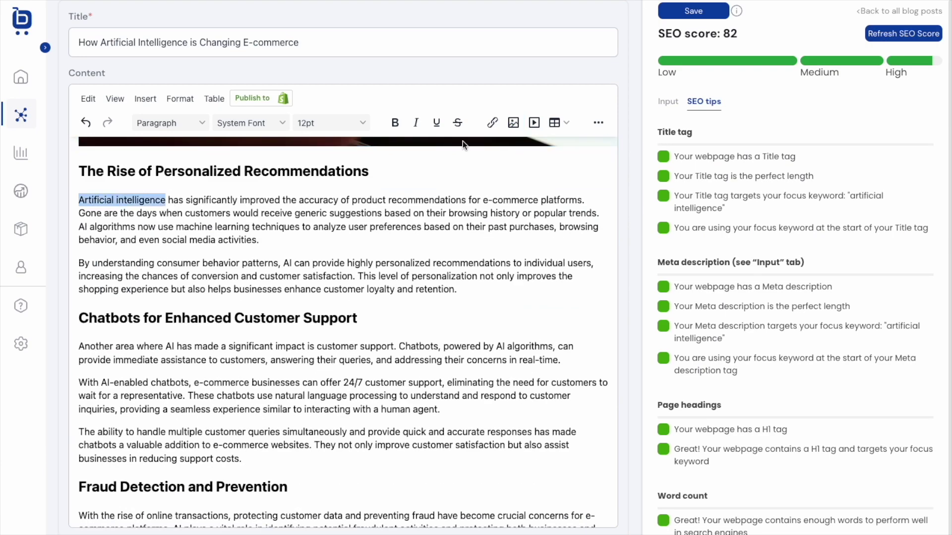
key("ctrl+v")
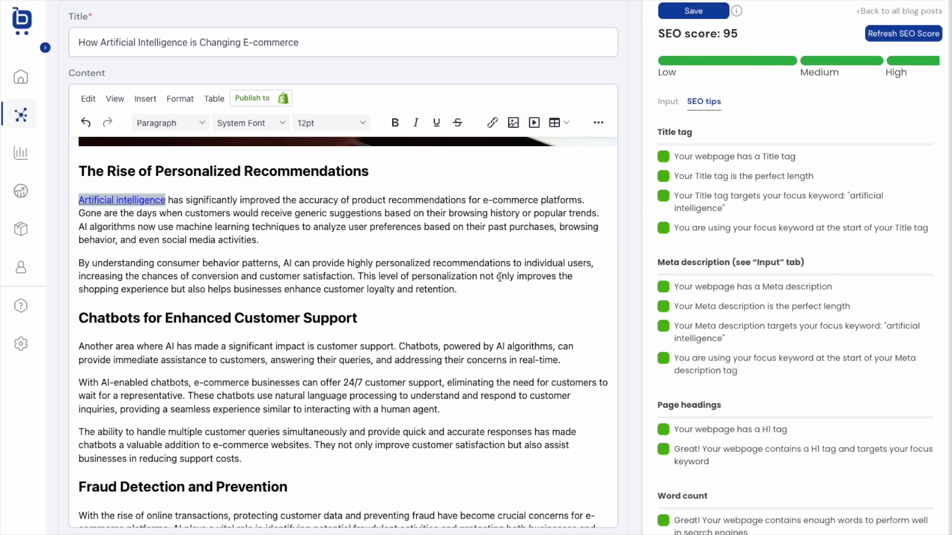
Publish the post to the Shopify store and view it on the live blog
left_click(264, 97)
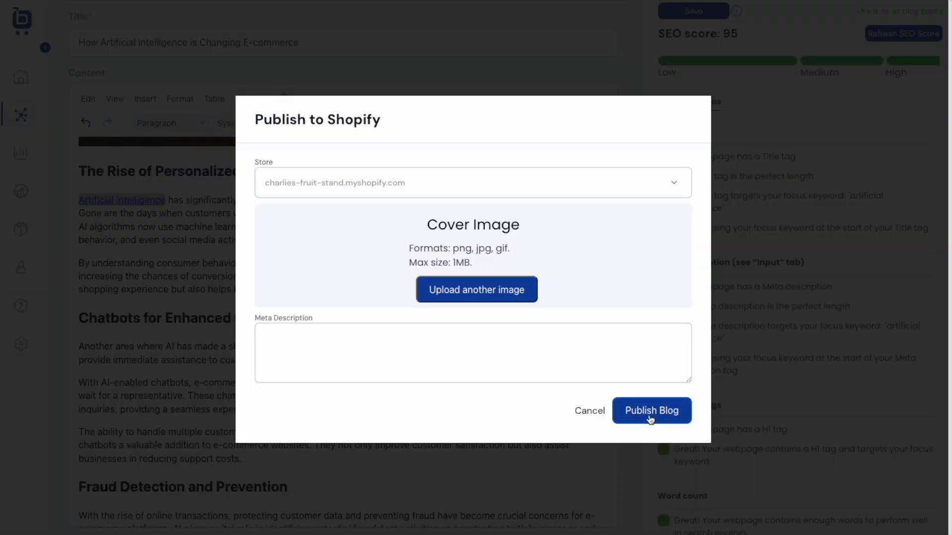
left_click(651, 412)
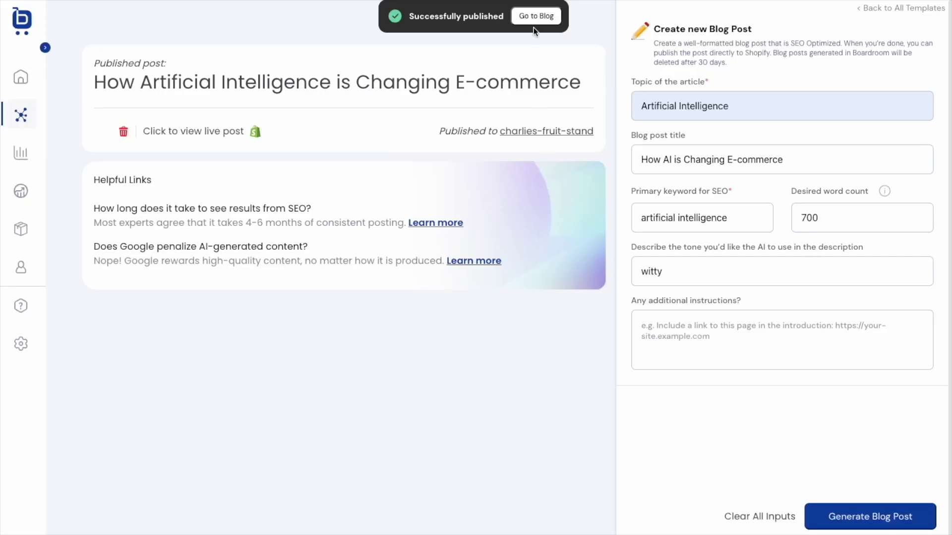
left_click(525, 17)
scroll(35, 266, "down", 5)
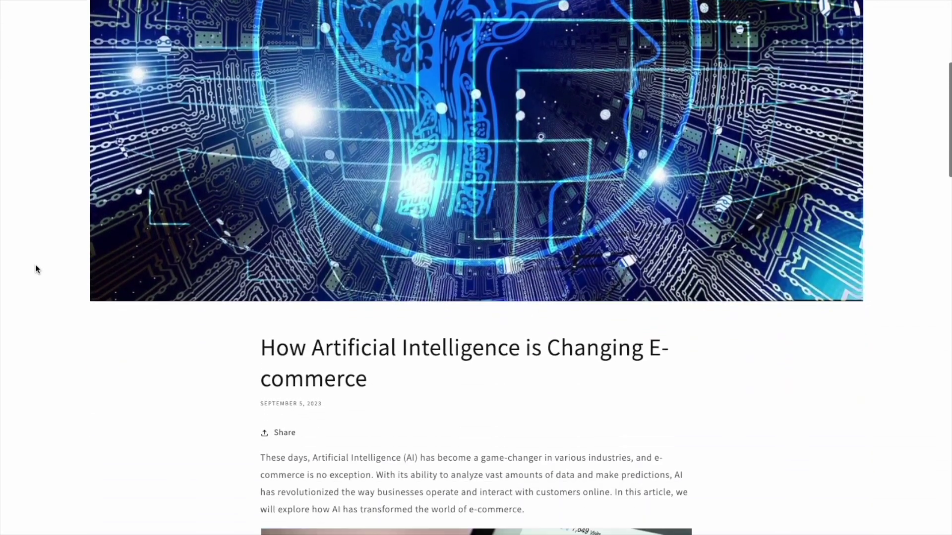
scroll(35, 268, "down", 5)
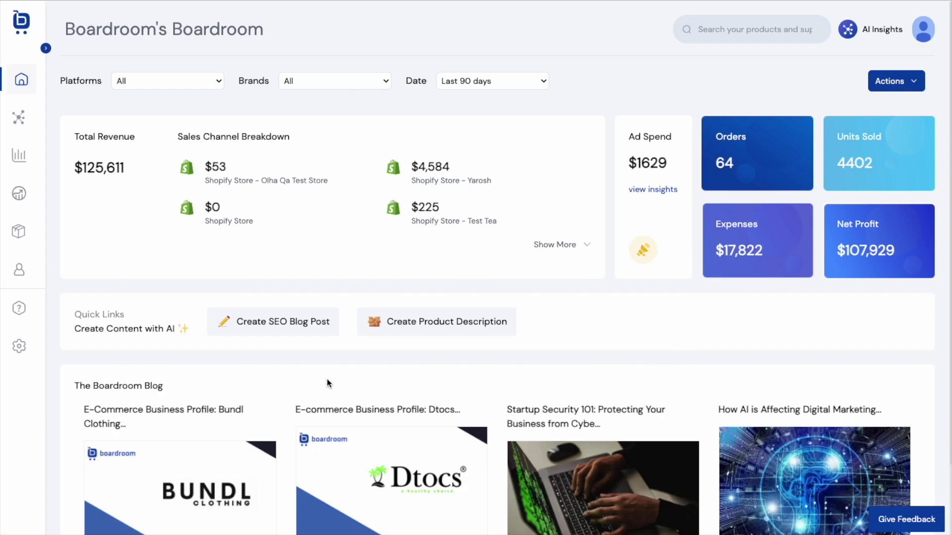
Start a new post via Create SEO Blog Post and look over the existing generated posts
left_click(271, 337)
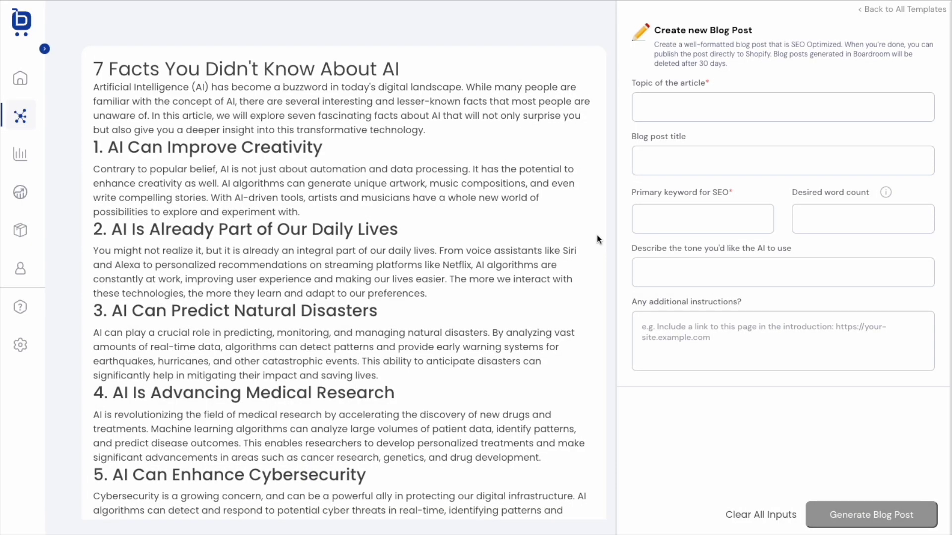
scroll(464, 237, "down", 9)
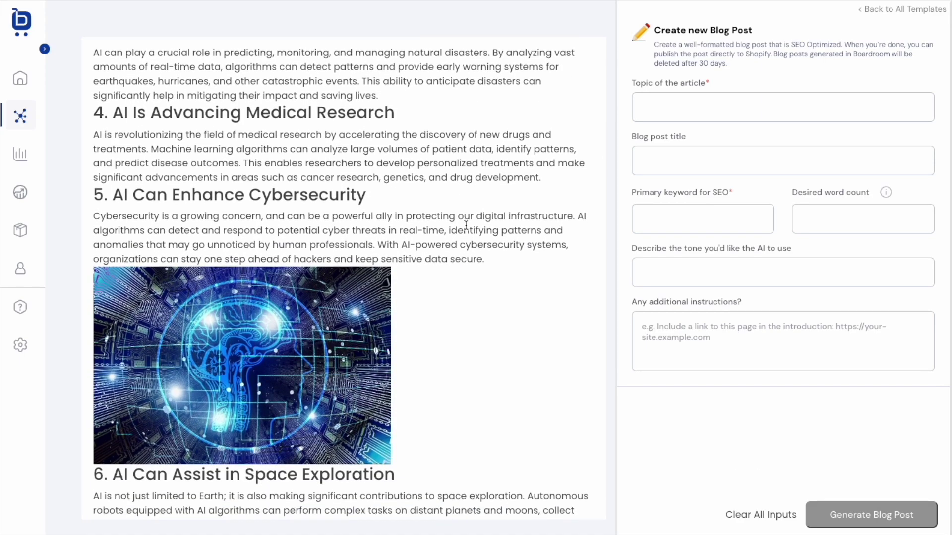
scroll(466, 225, "down", 6)
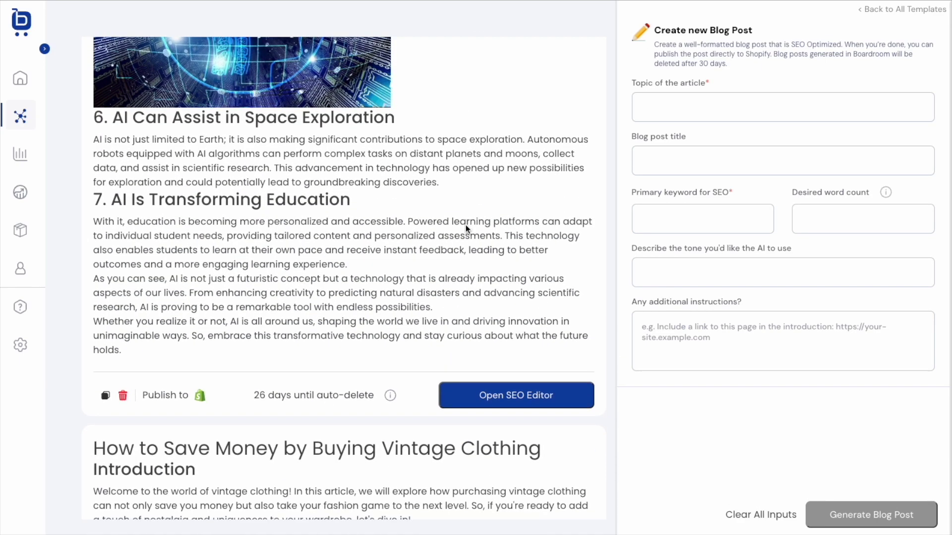
scroll(461, 224, "down", 8)
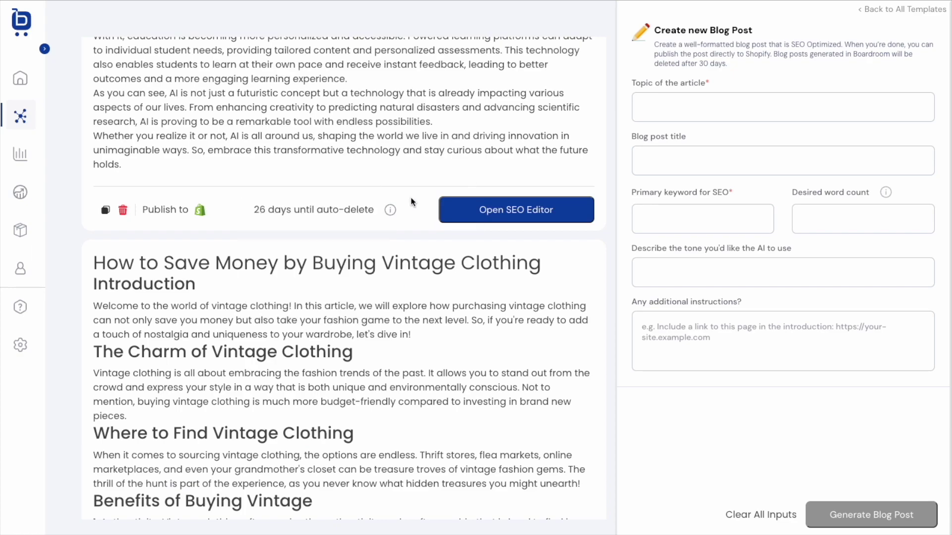
scroll(412, 241, "down", 11)
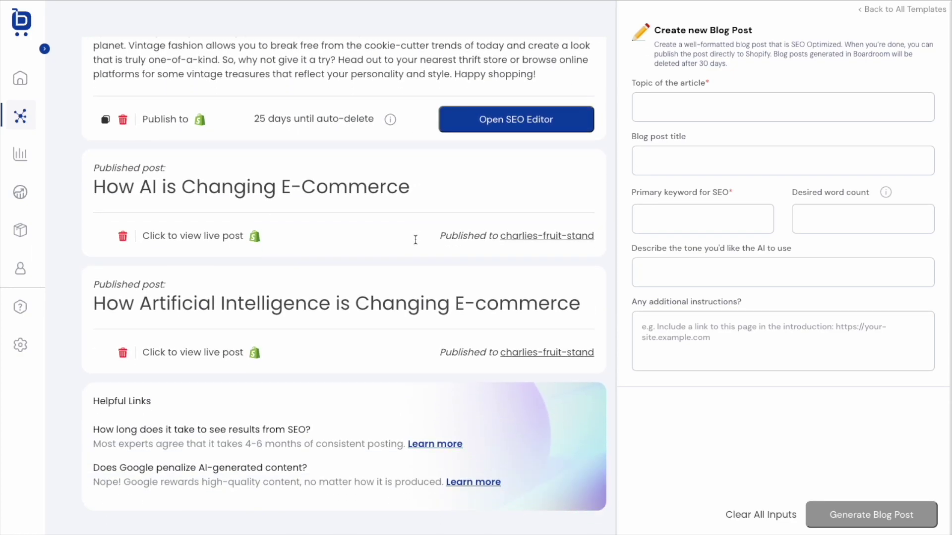
scroll(414, 242, "up", 20)
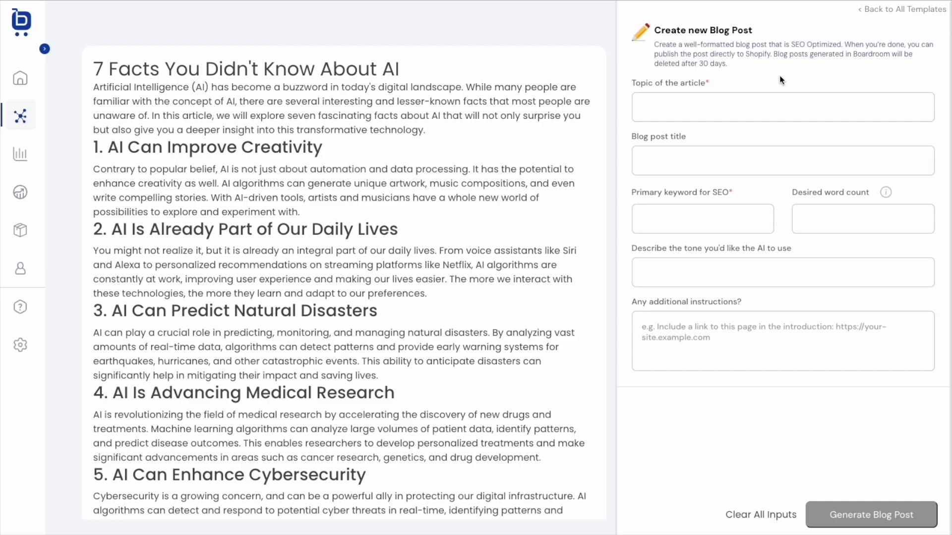
Enter topic 'Ai and e-commerce' and title 'How AI is changing e-commerce'
left_click(782, 106)
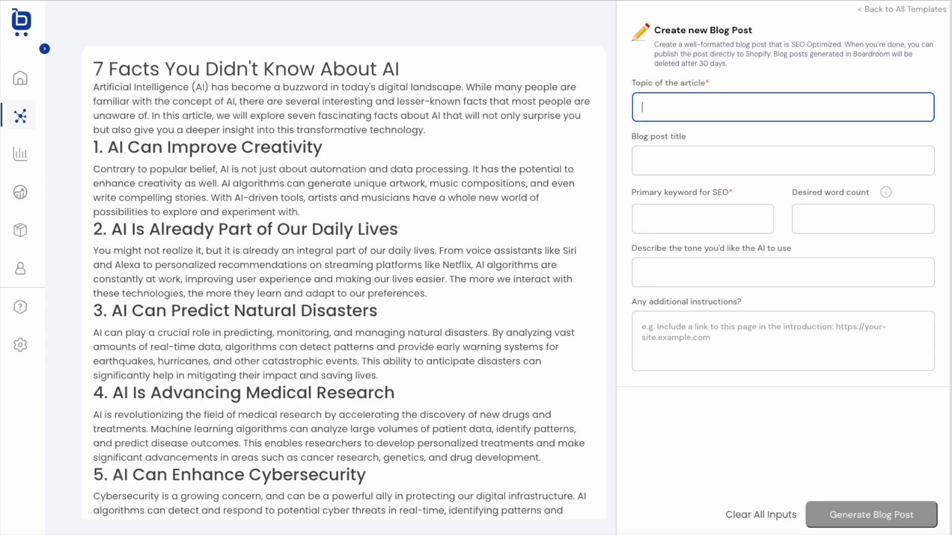
type("Ai and ")
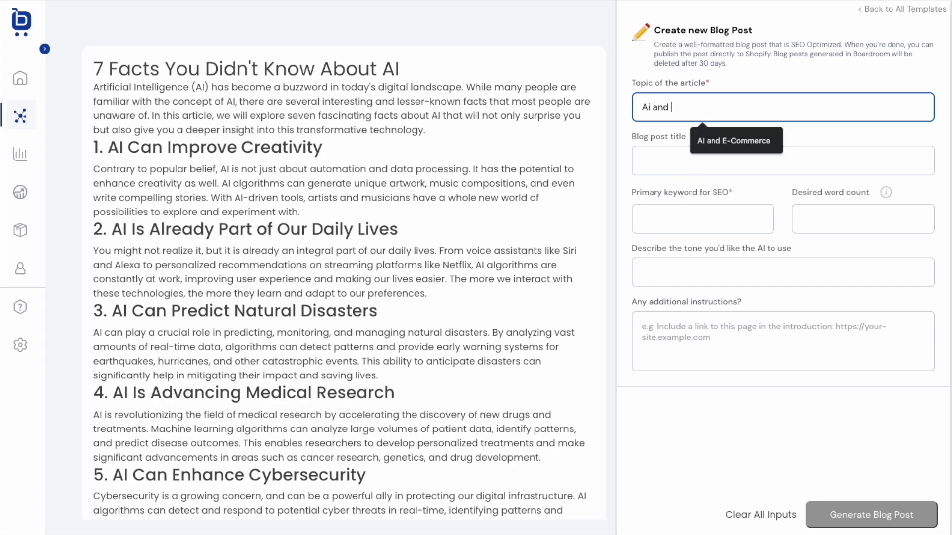
type("e-commerce")
key("Tab")
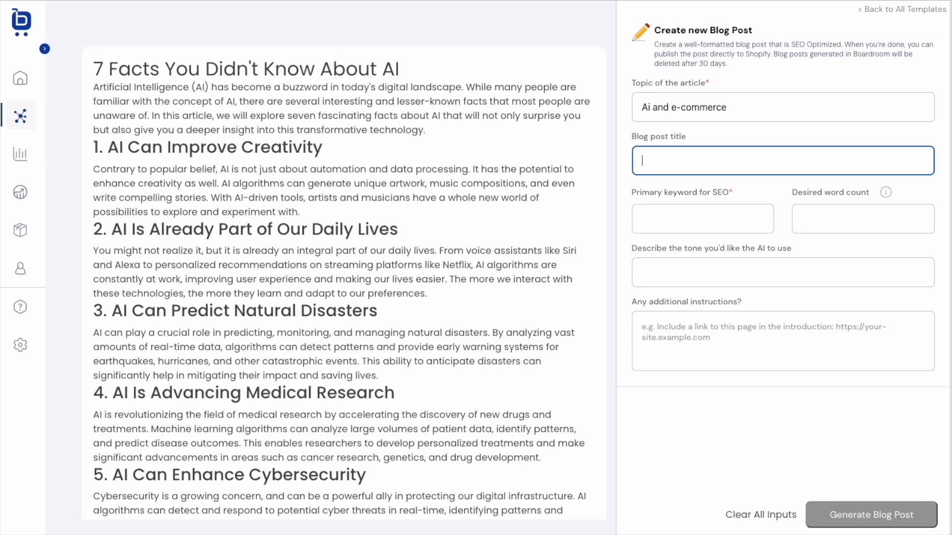
type("How AI is changing e-commerce")
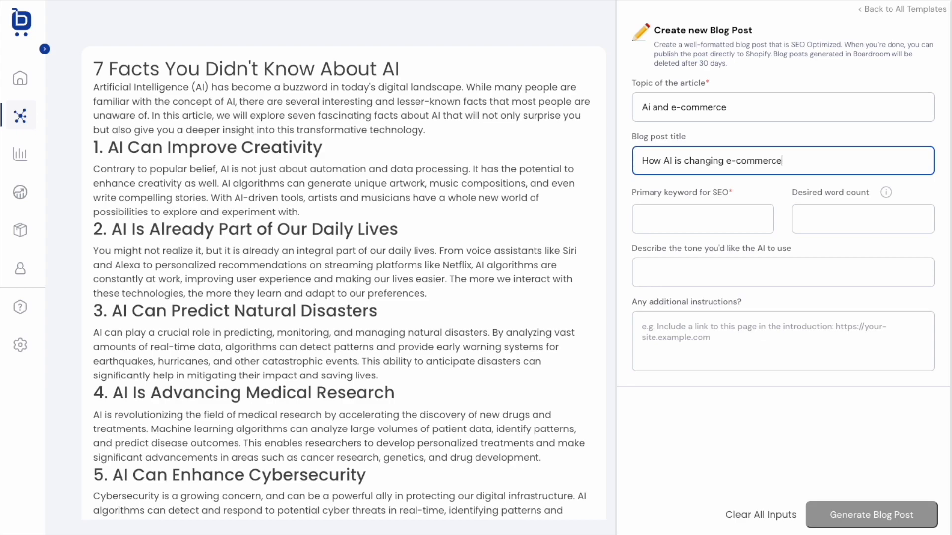
Set keyword artificial intelligence, 700 words and witty tone, then generate the post
key("Tab")
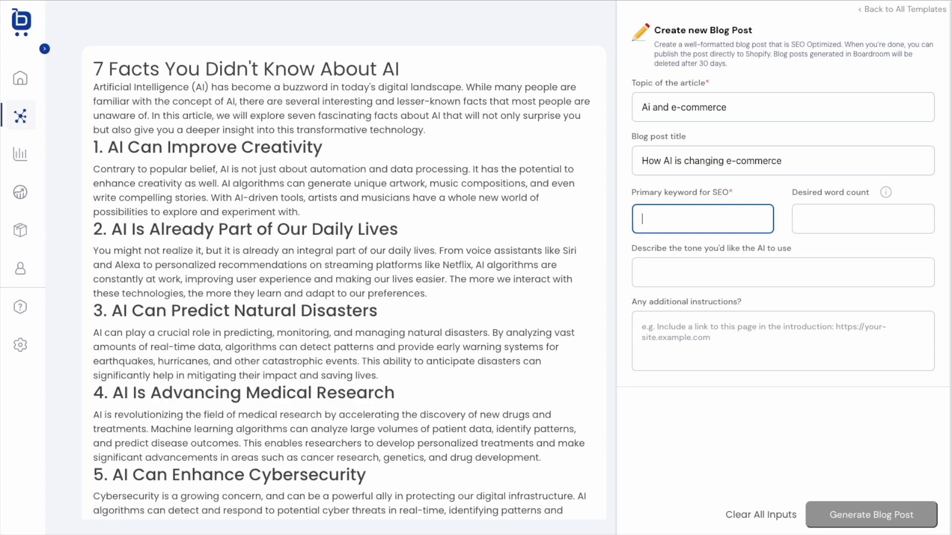
type("arti")
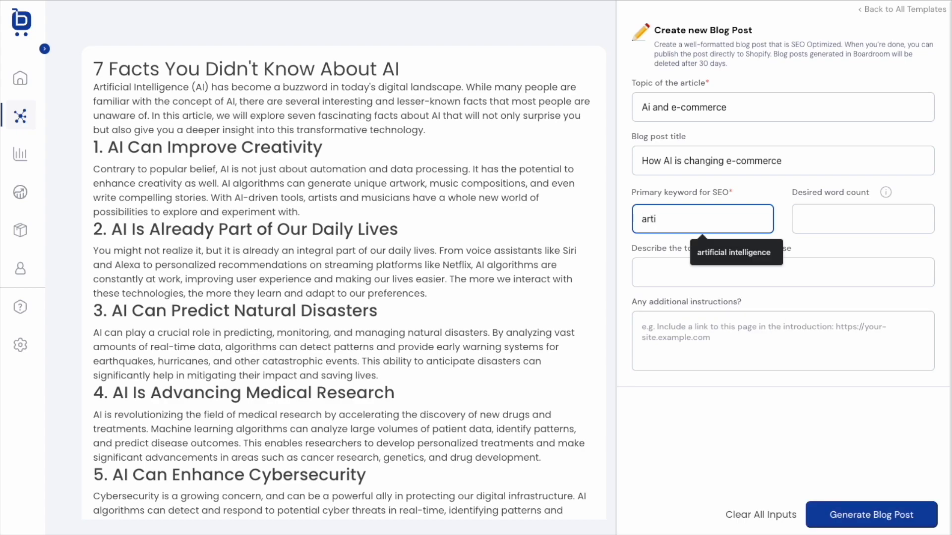
type("ficial intelligence")
key("Tab")
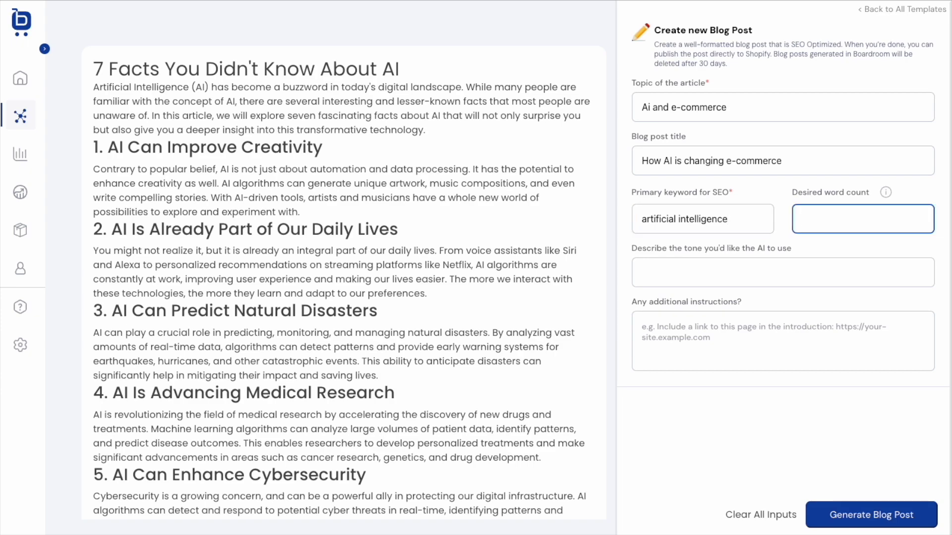
type("700")
key("Tab")
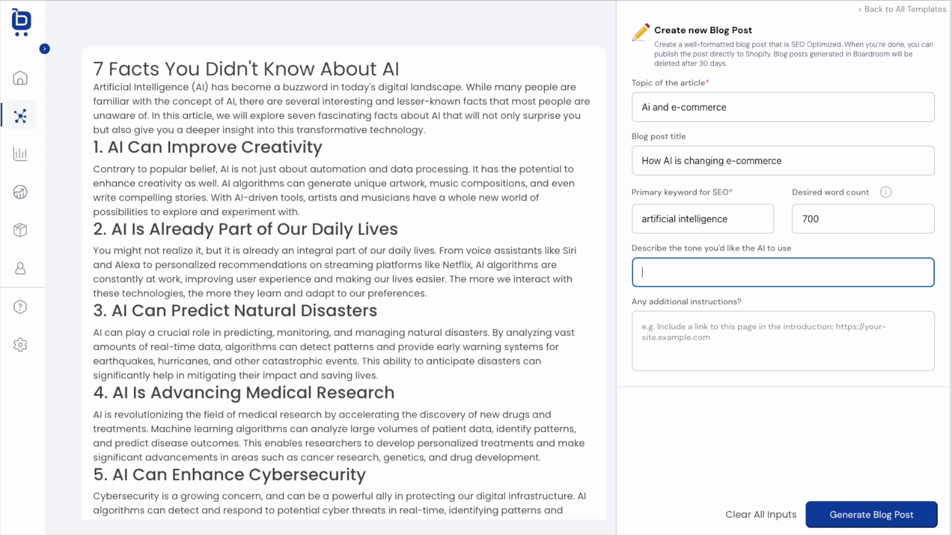
type("witty")
key("Tab")
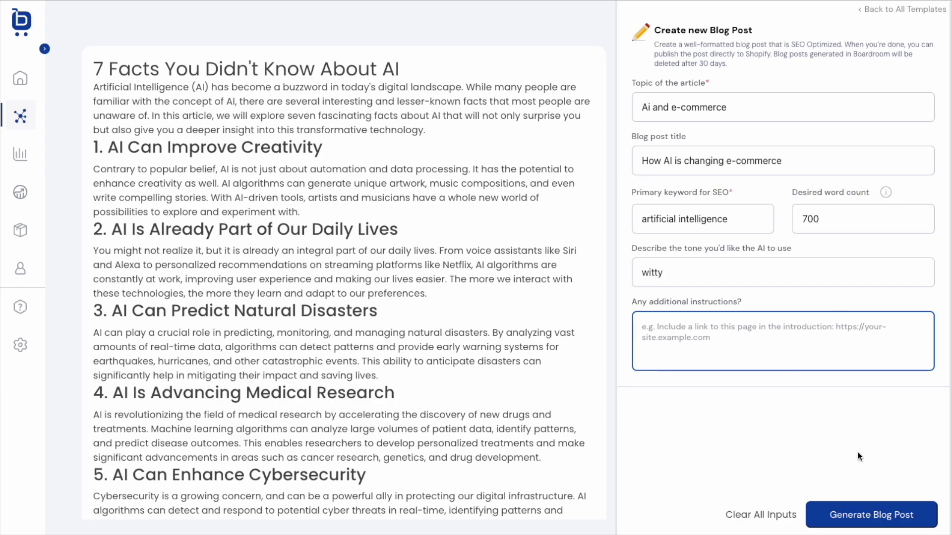
left_click(870, 518)
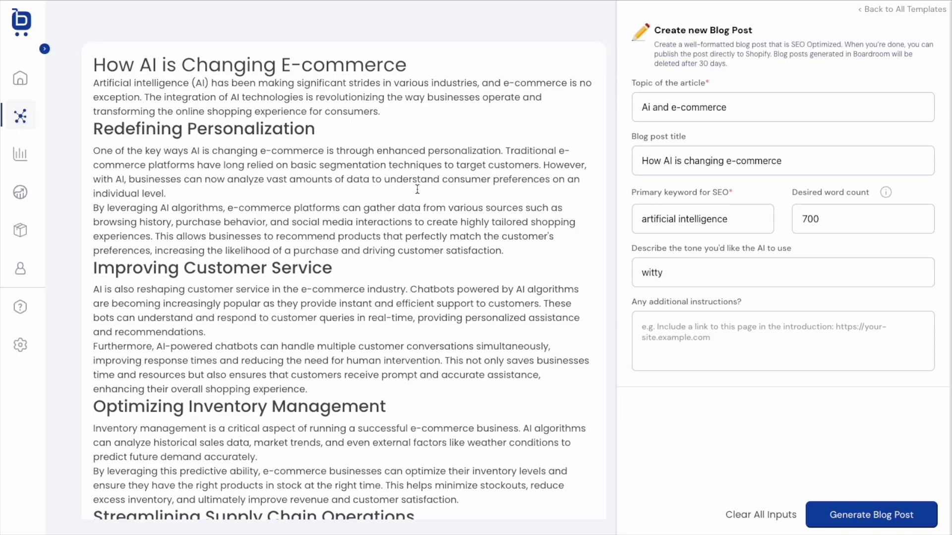
Read through the generated draft down to its conclusion on AI's e-commerce future
scroll(417, 189, "down", 5)
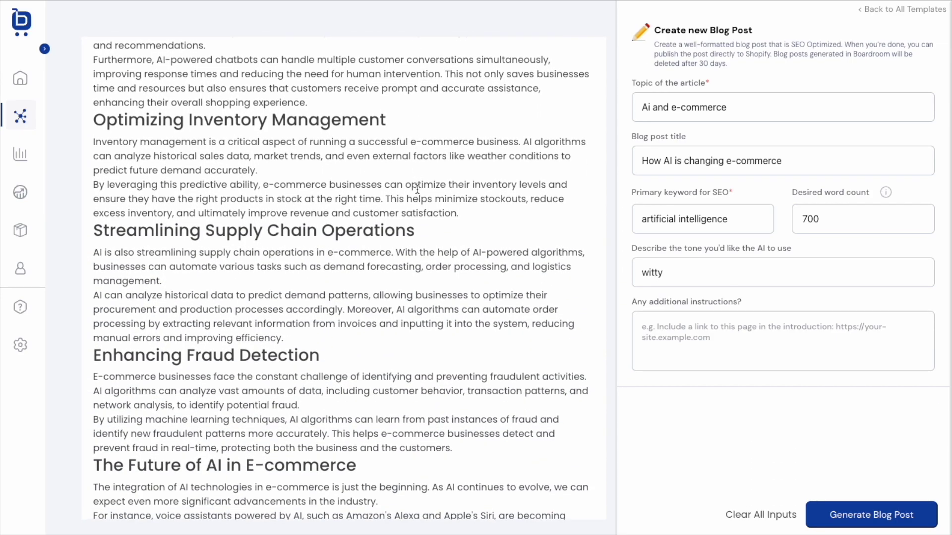
scroll(418, 189, "down", 4)
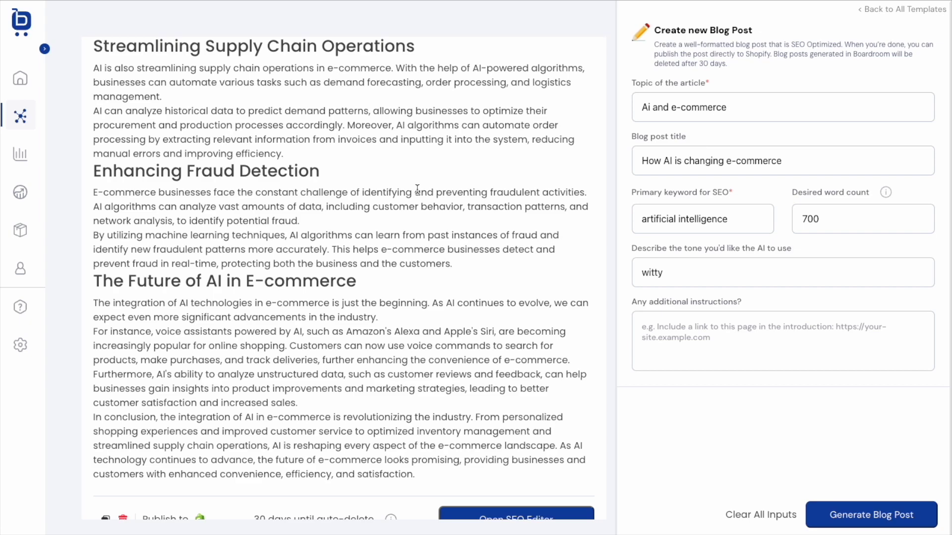
scroll(417, 190, "down", 1)
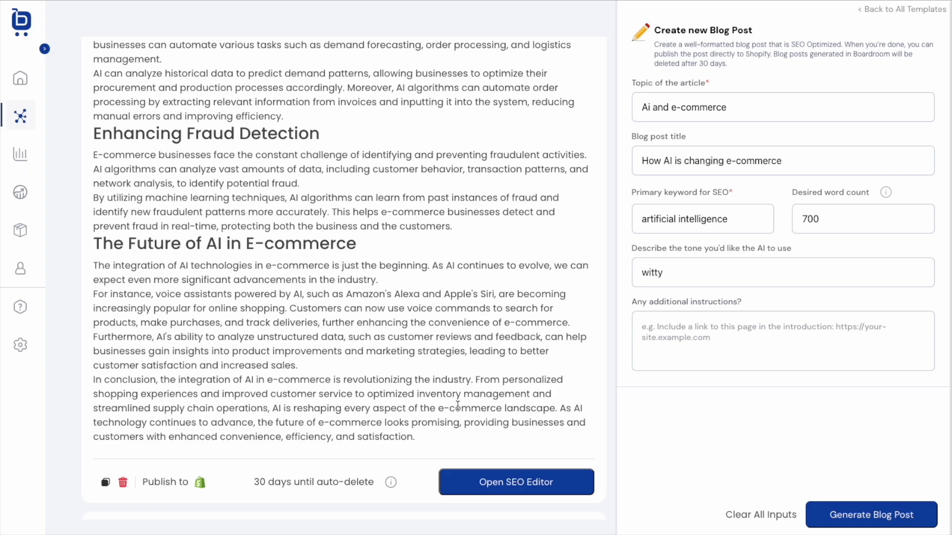
Open the draft in the SEO Editor, scoring 31, and look through its article content
left_click(463, 487)
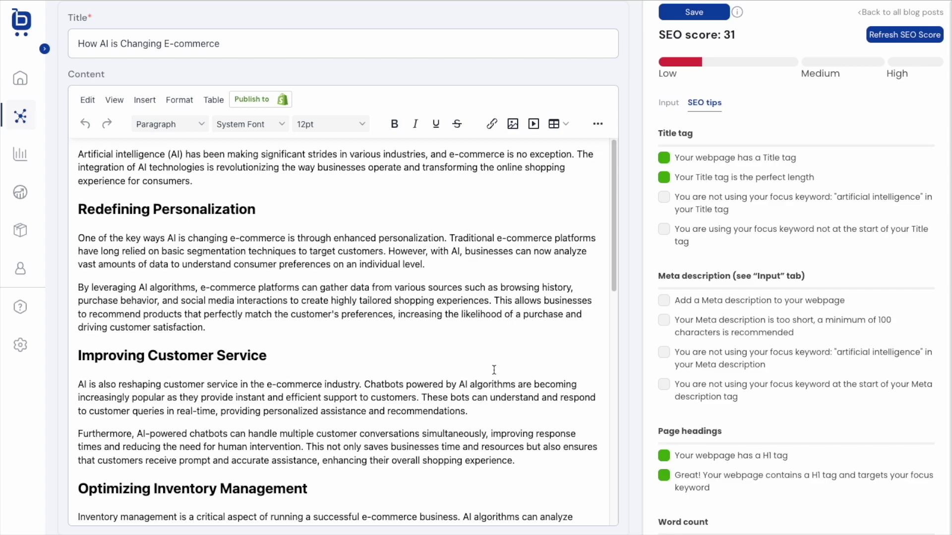
scroll(444, 334, "down", 1)
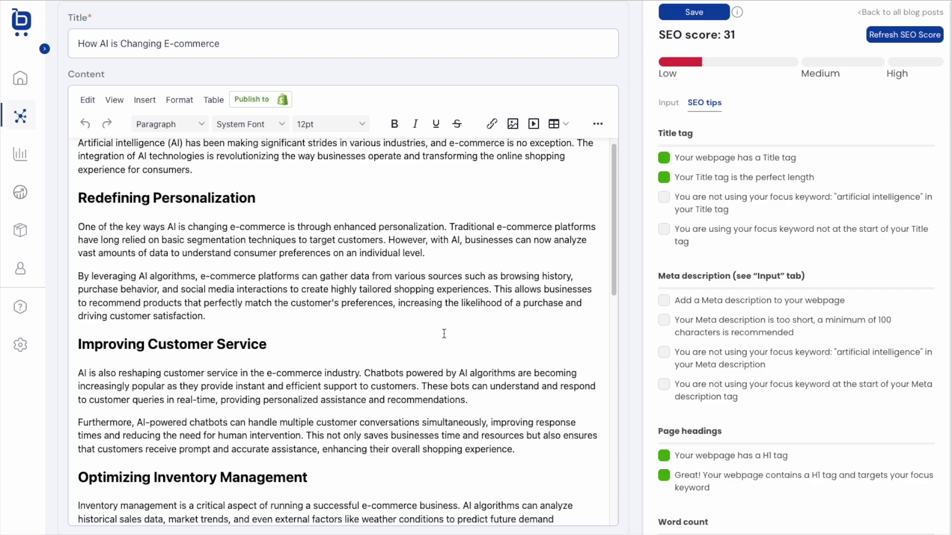
scroll(444, 334, "down", 10)
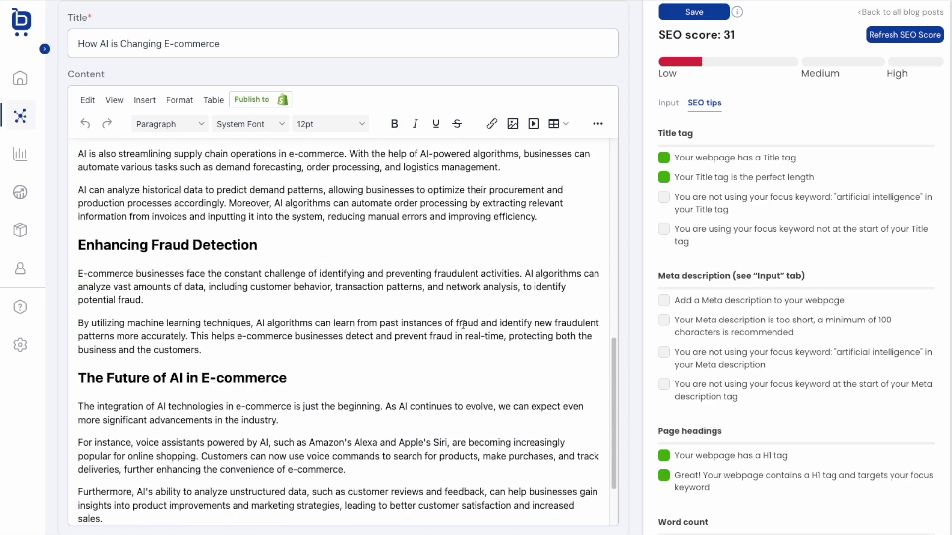
scroll(464, 325, "up", 10)
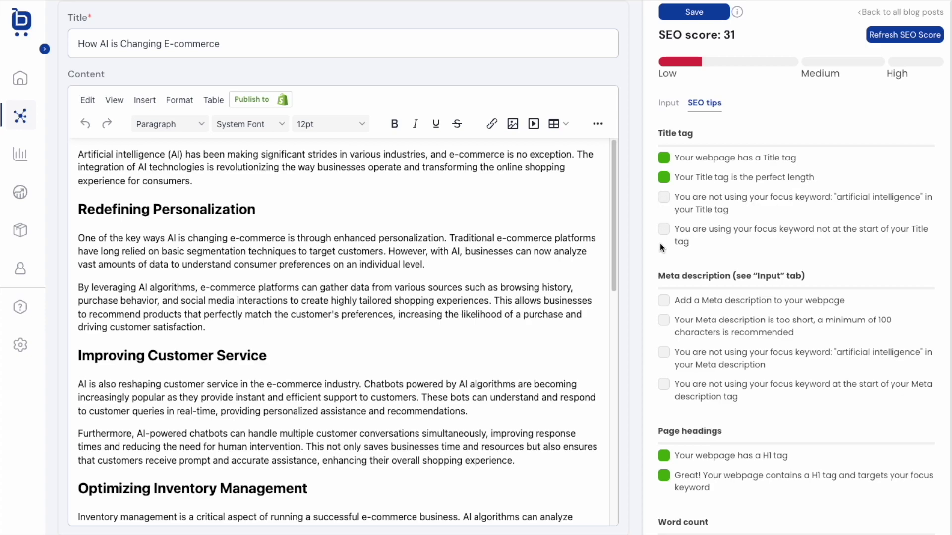
Review the failing SEO tips and select 'AI' in the post title for replacement
scroll(770, 252, "down", 2)
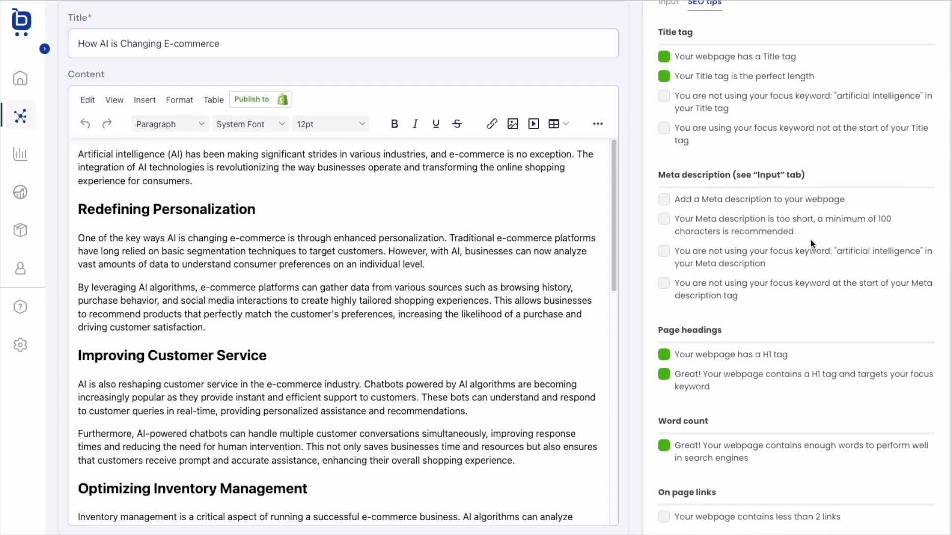
scroll(811, 239, "down", 4)
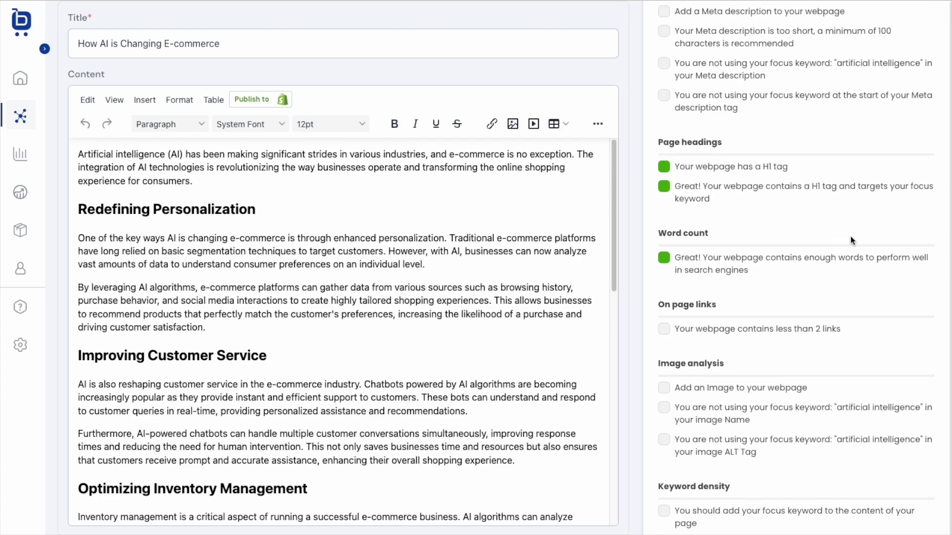
scroll(850, 235, "up", 6)
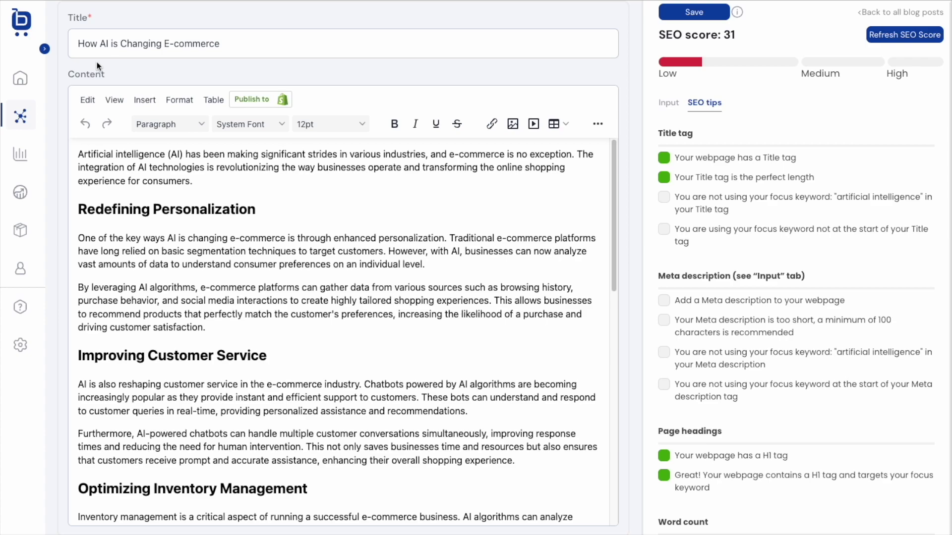
double_click(103, 44)
Type 'Artificial Intelligence' into the title and enter a meta description mentioning artificial intelligence
type("Artificial Intelligence")
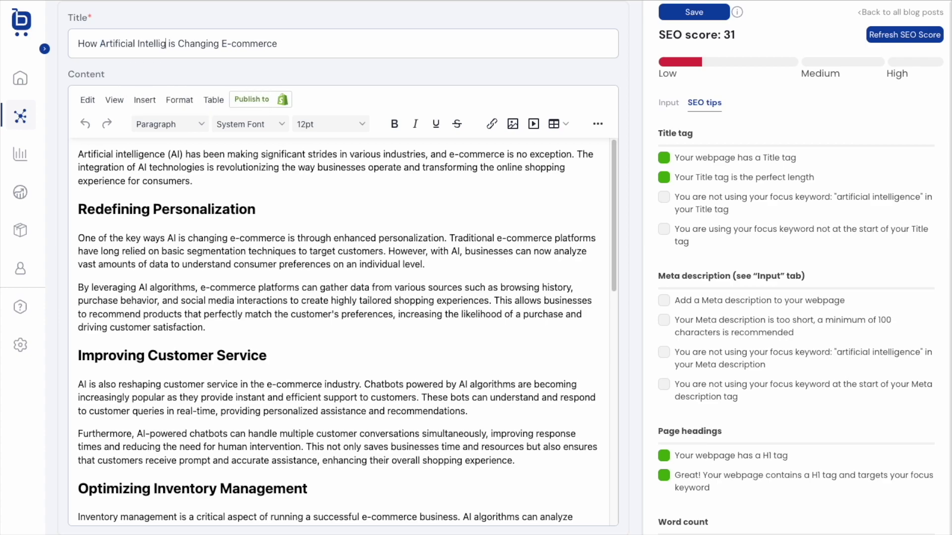
left_click(668, 103)
left_click(796, 377)
type("Check out this post to learn how art")
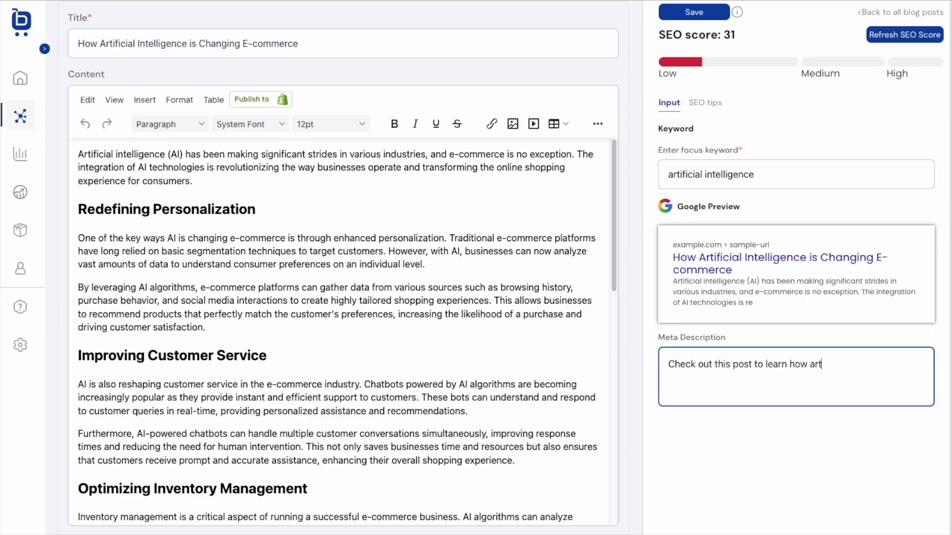
type("ificial intelligence is changing the e-commerce game. Read our helpful tips to learn more.")
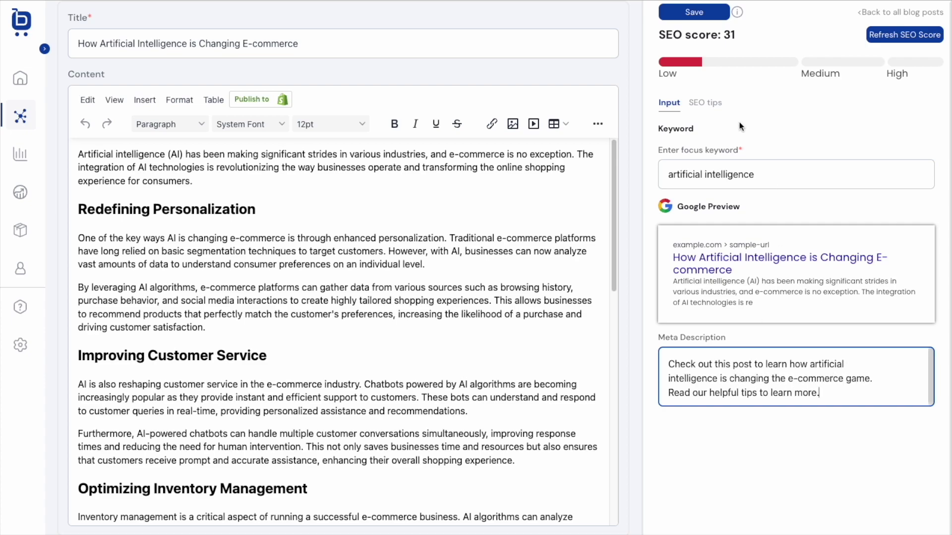
left_click(708, 104)
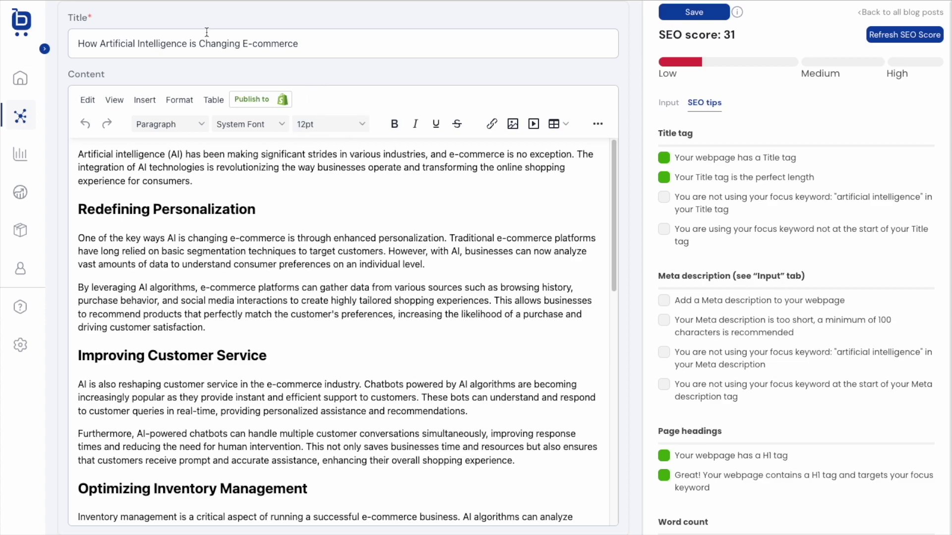
left_click(666, 104)
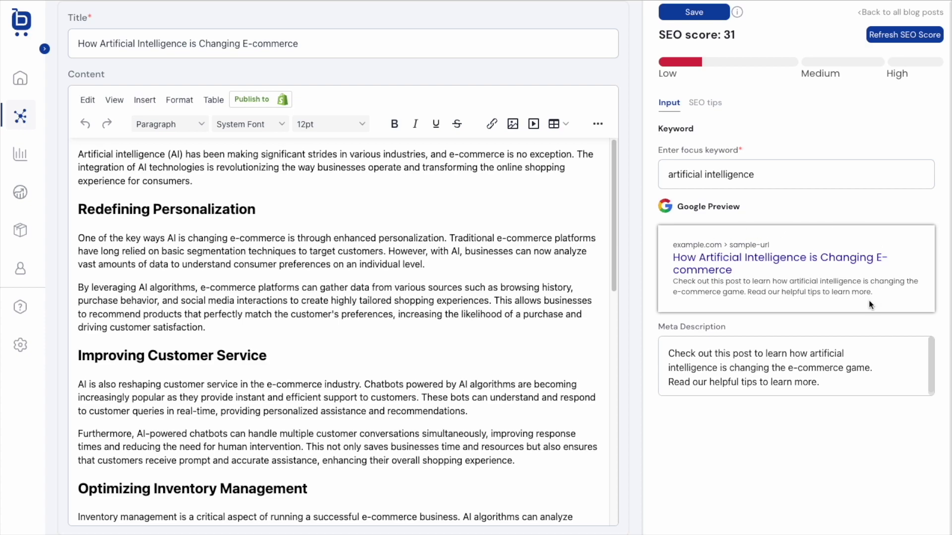
Refresh the SEO score to 79 and check the still-flagged link and image tips
left_click(713, 104)
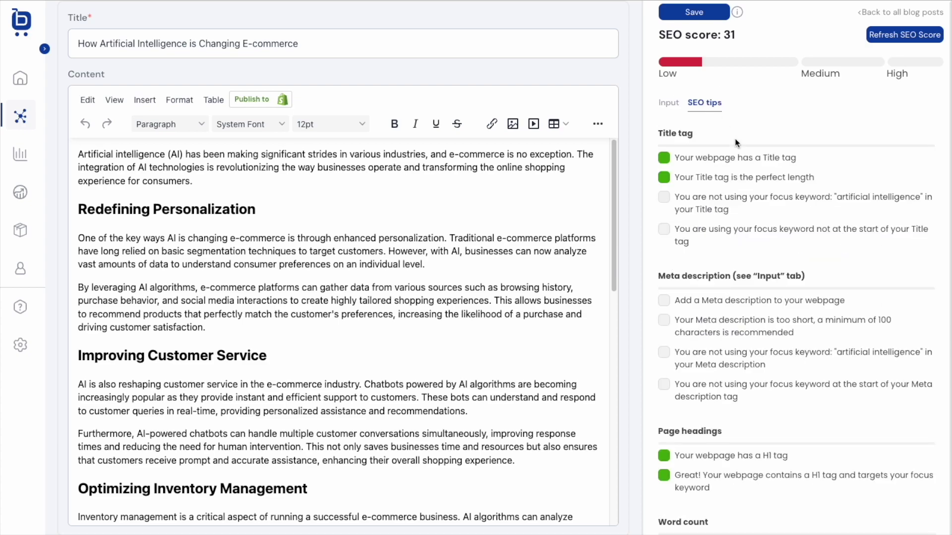
left_click(891, 37)
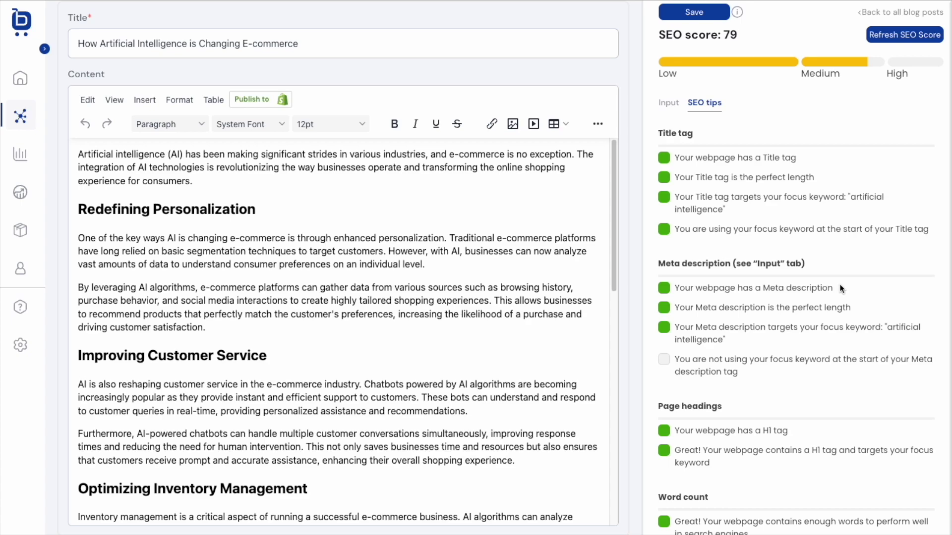
scroll(839, 284, "down", 5)
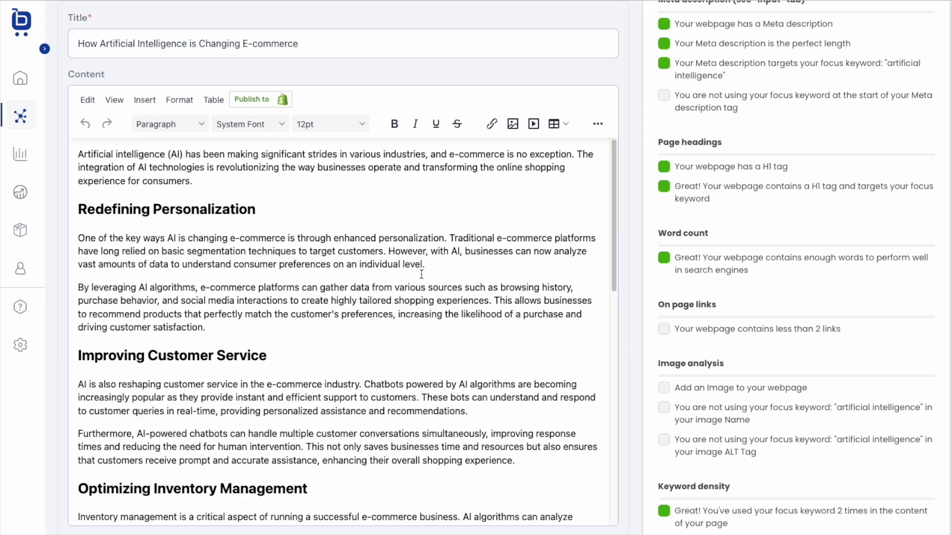
Insert the AI brain image by its URL on a new line after the first paragraph
left_click(206, 177)
key("Return")
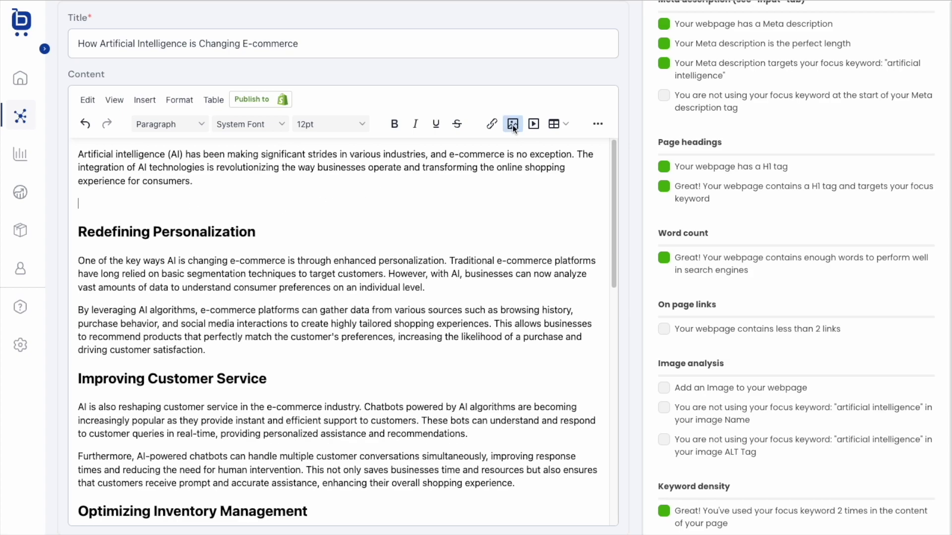
left_click(145, 100)
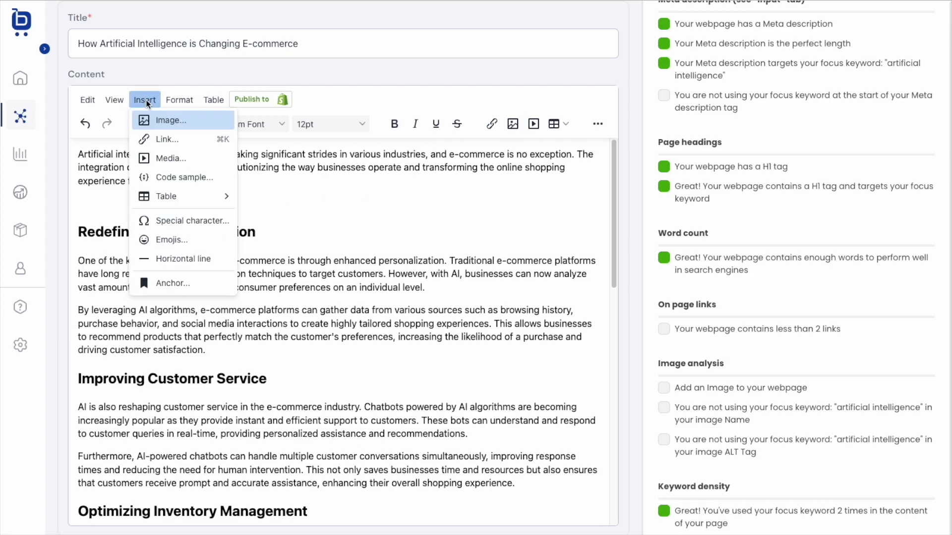
left_click(163, 121)
key("alt+Tab")
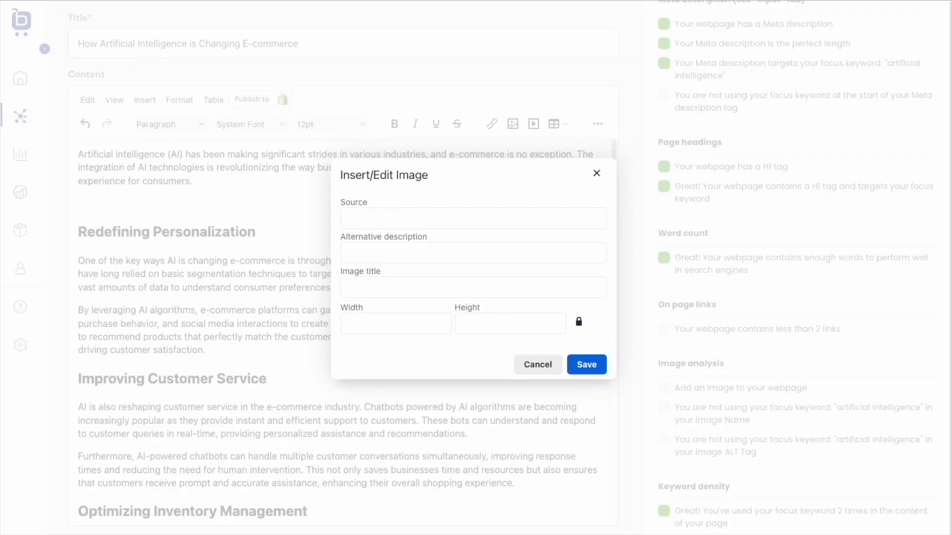
left_click(377, 218)
type("https://www.ecommboardroom.com/wp-content/uploads/2023/08/artificial-intelligence-3382507_1280.jpg")
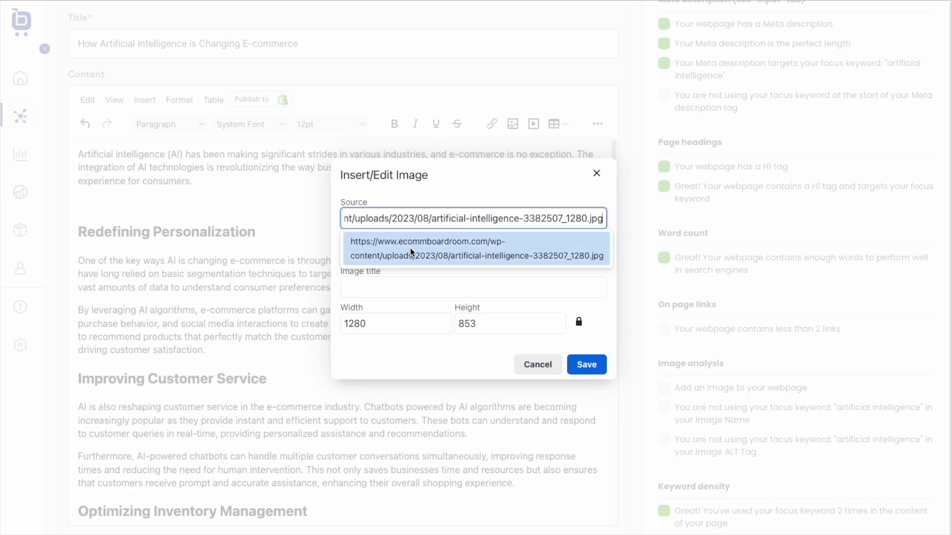
left_click(410, 248)
Give the image alt text and title 'artificial intelligence', width 600 (400 high), and save it
left_click(396, 260)
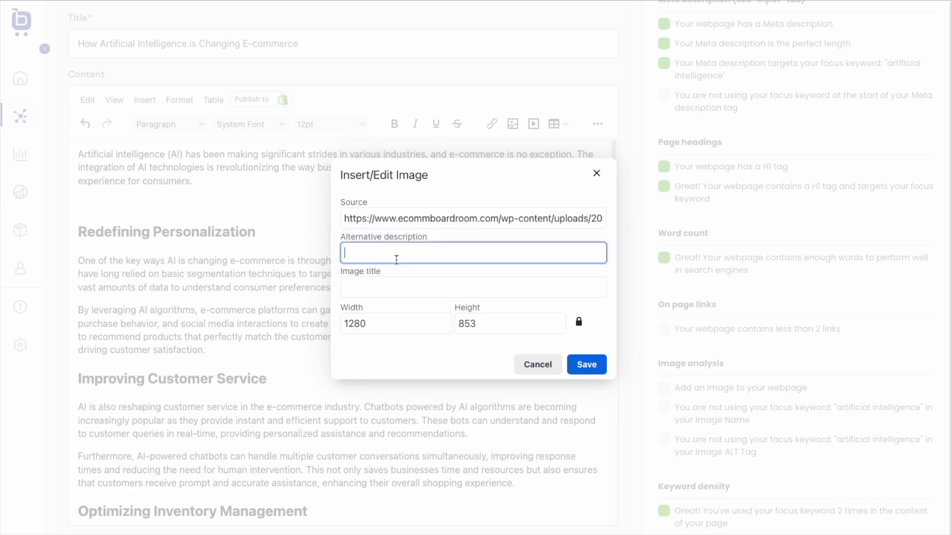
type("artificial intelligence")
key("ctrl+a")
key("ctrl+c")
key("Tab")
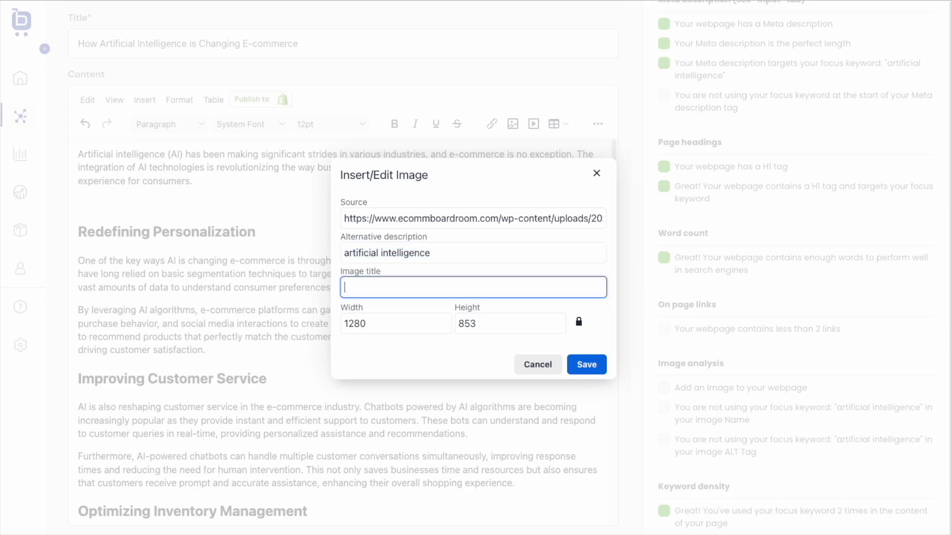
key("ctrl+v")
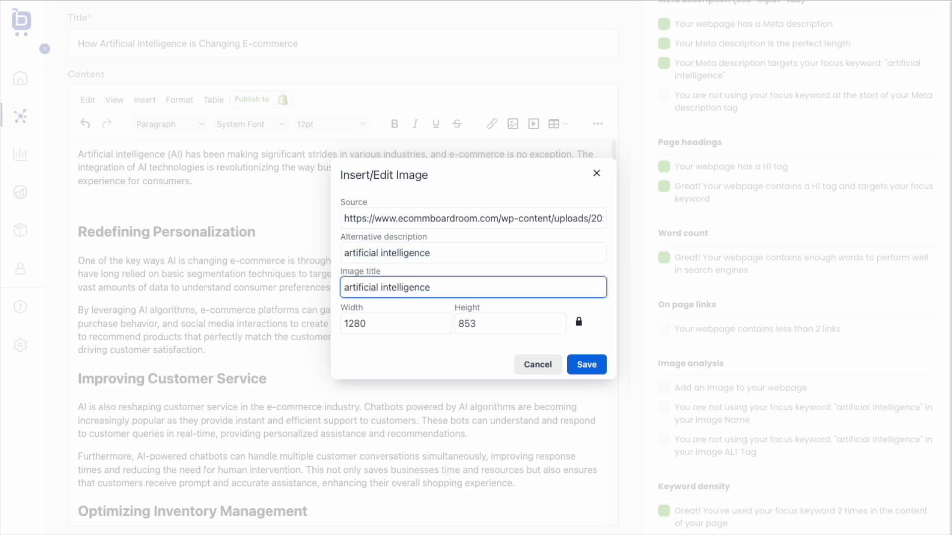
double_click(387, 319)
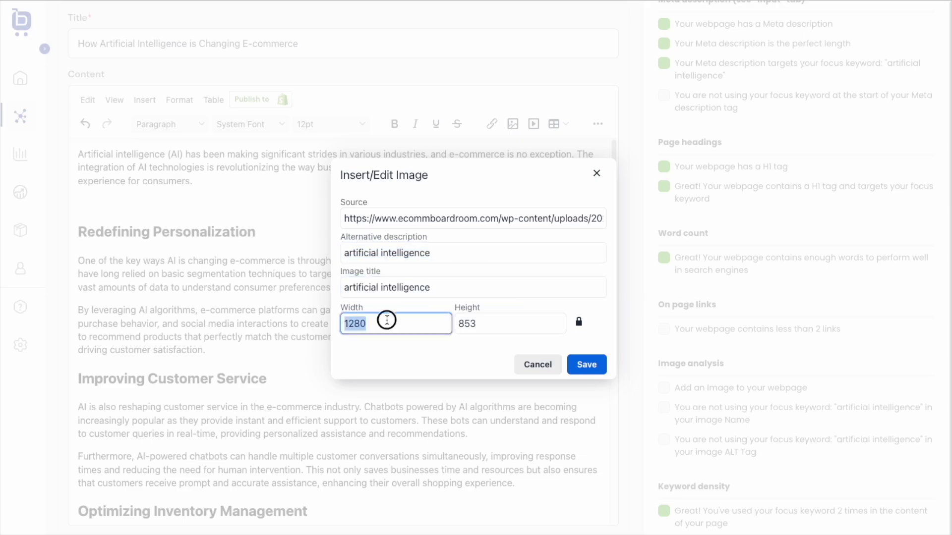
type("600")
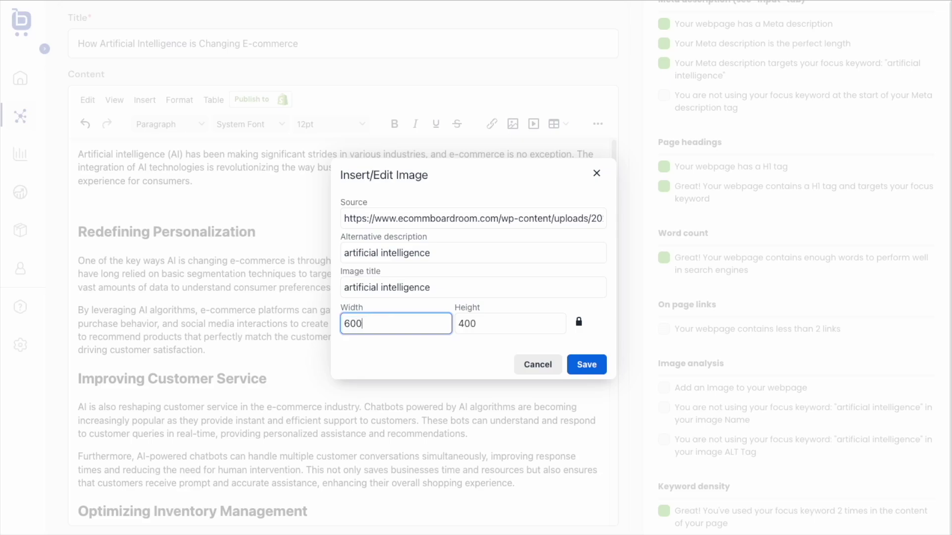
left_click(588, 368)
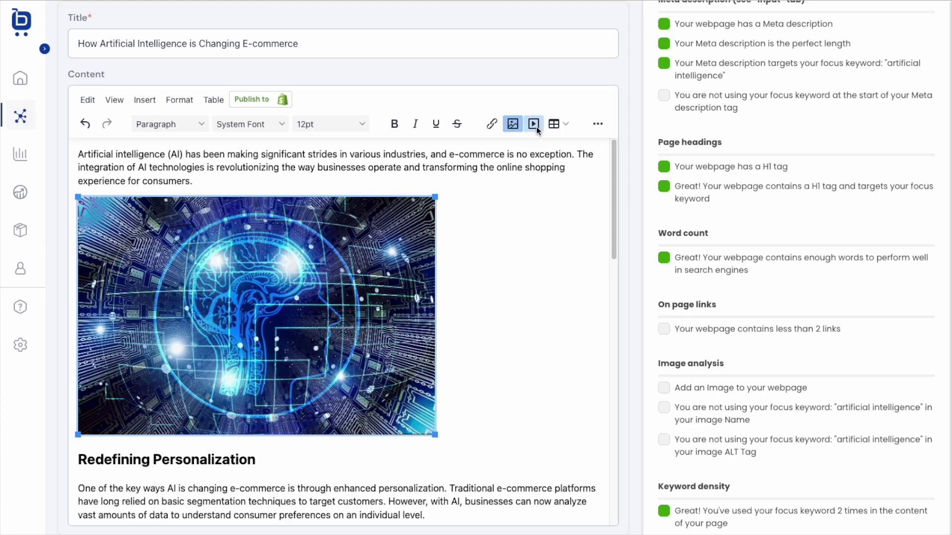
left_click(449, 157)
left_click_drag(449, 157, 505, 156)
left_click(492, 124)
type("https://ecom")
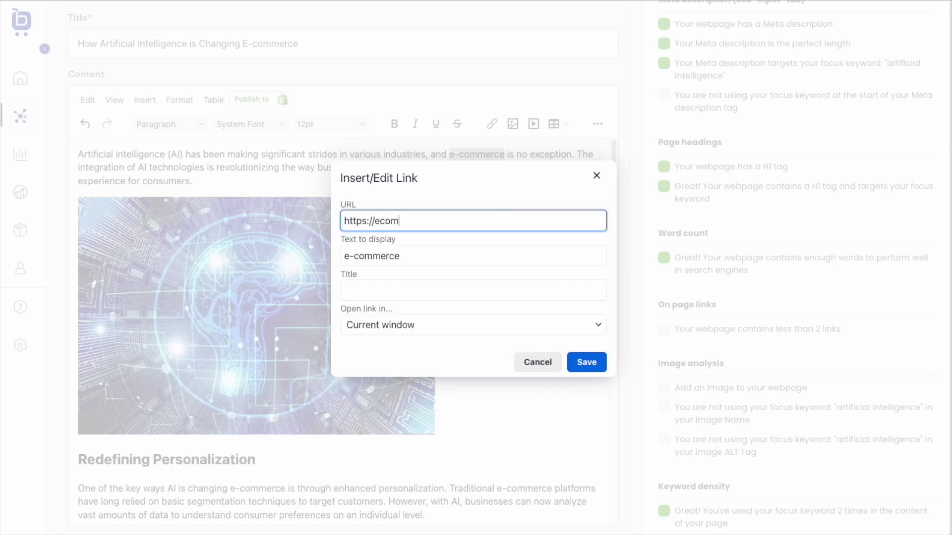
type("merceboardroom.com")
left_click(587, 362)
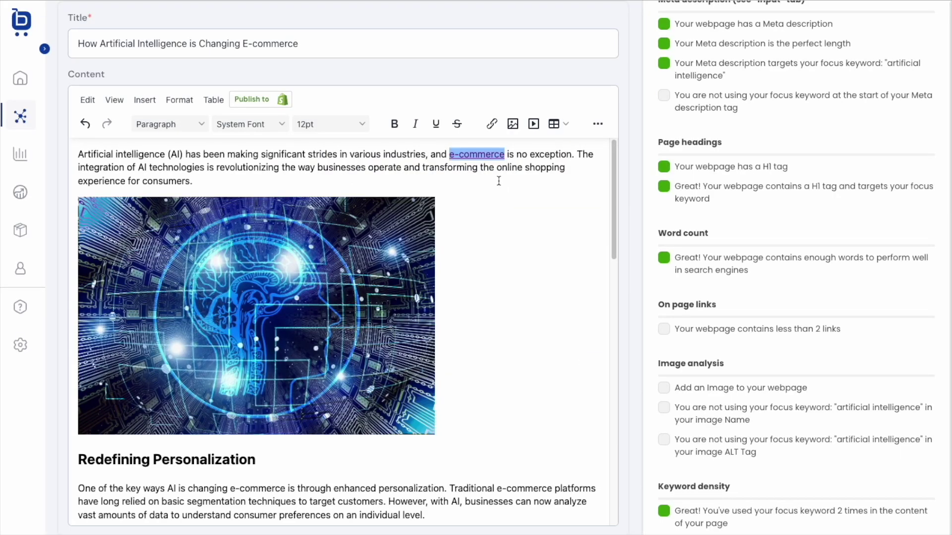
left_click(499, 181)
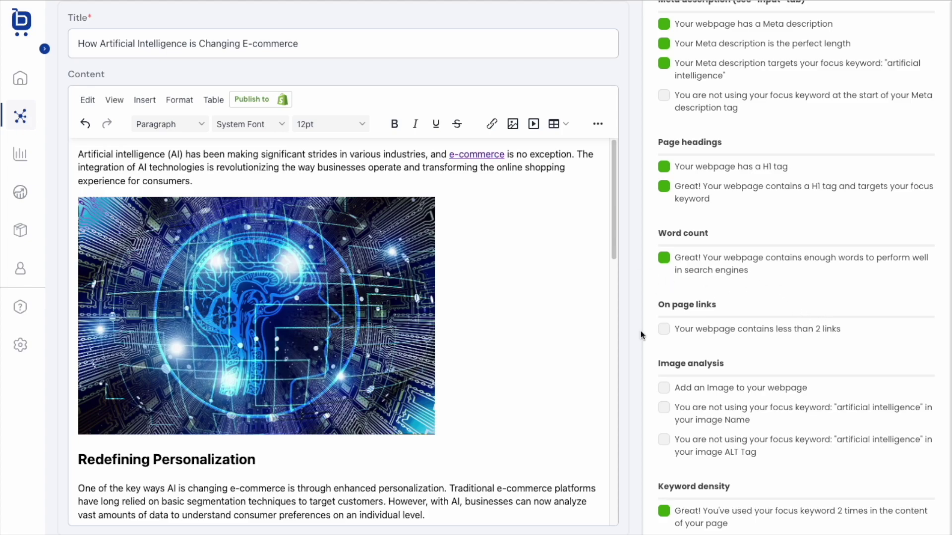
Refresh the SEO score, which climbs to 94
scroll(858, 298, "up", 5)
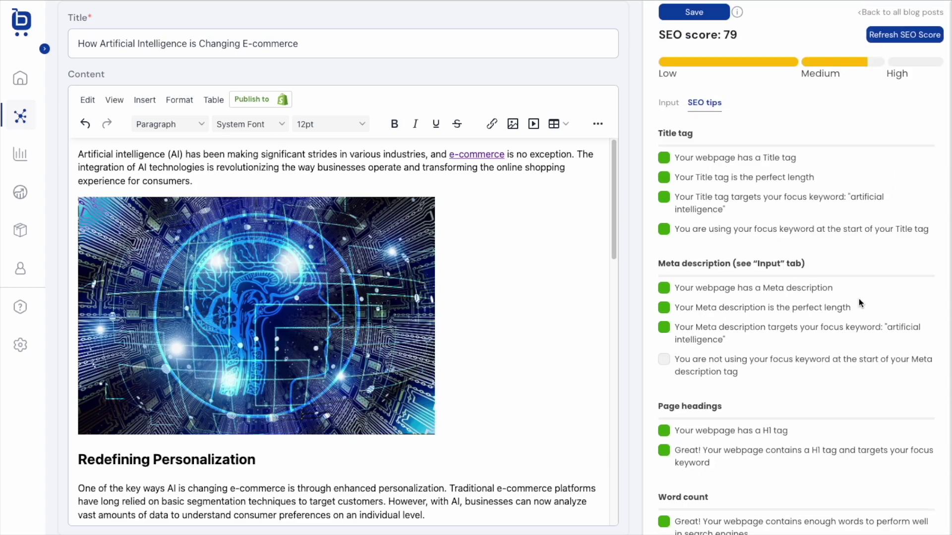
left_click(890, 42)
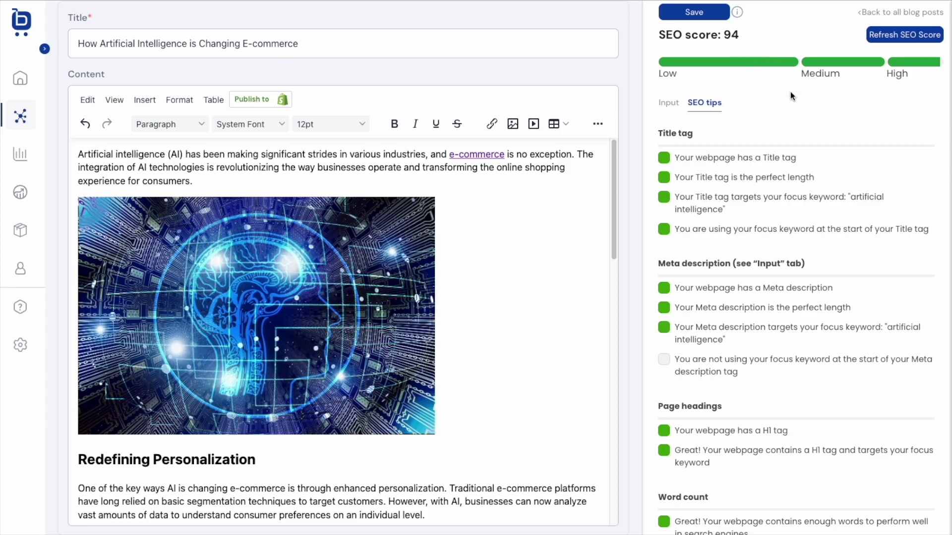
scroll(862, 183, "down", 5)
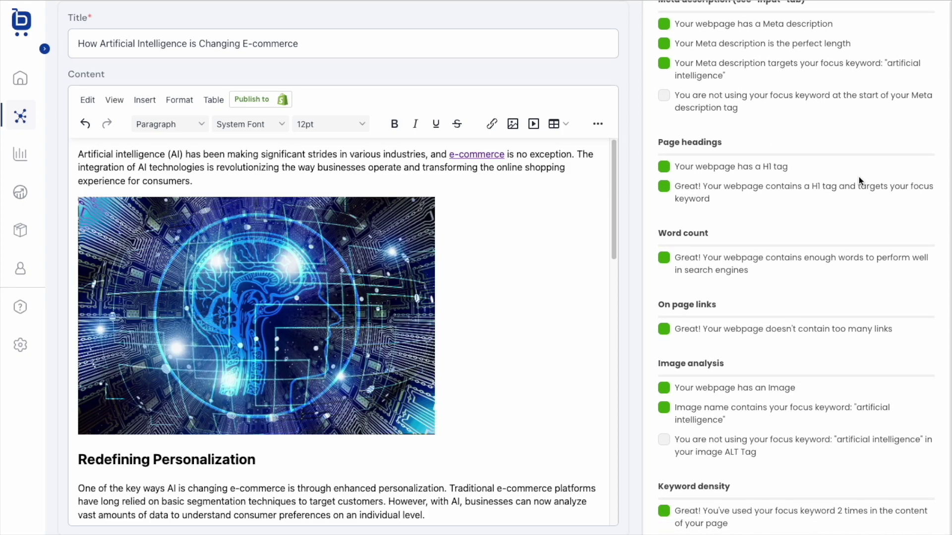
scroll(875, 349, "up", 3)
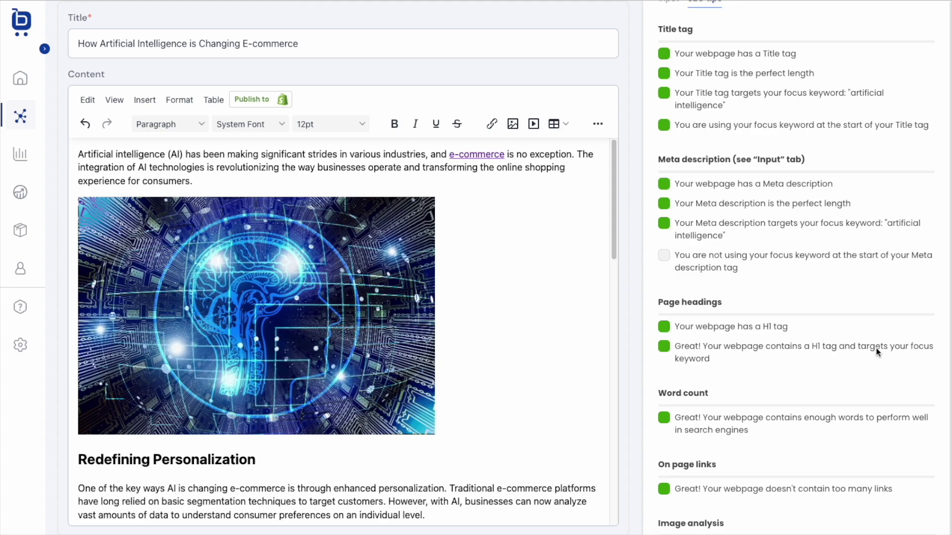
scroll(859, 272, "up", 3)
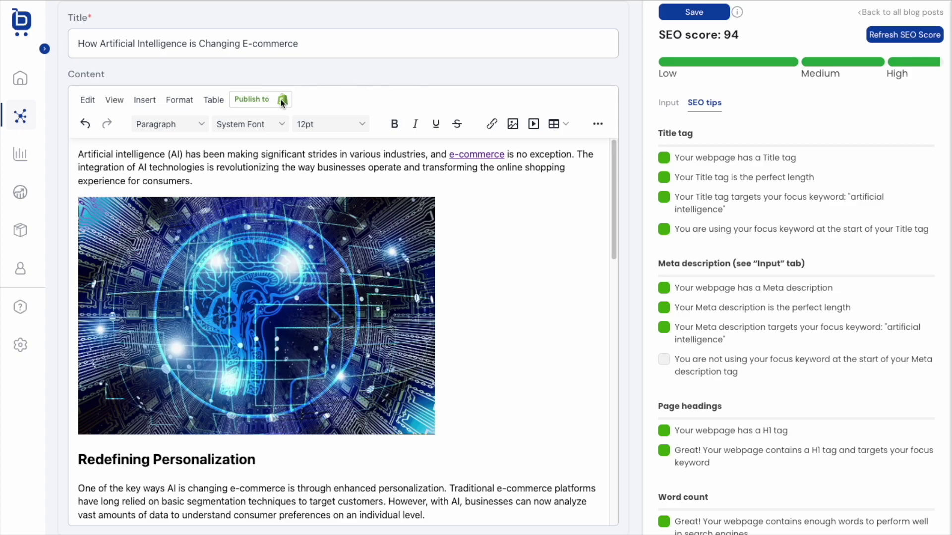
Publish the blog post to the fruit stand Shopify store with an uploaded cover image
left_click(258, 102)
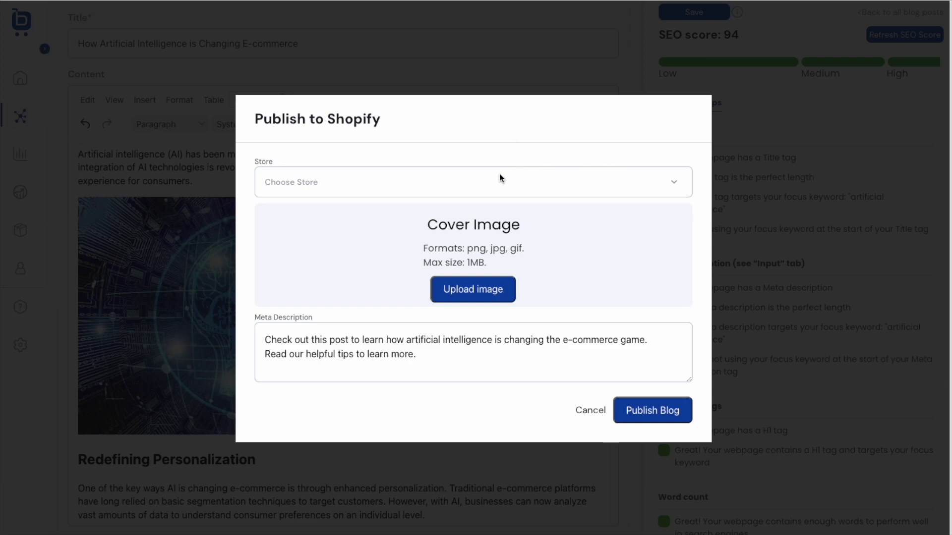
left_click(474, 186)
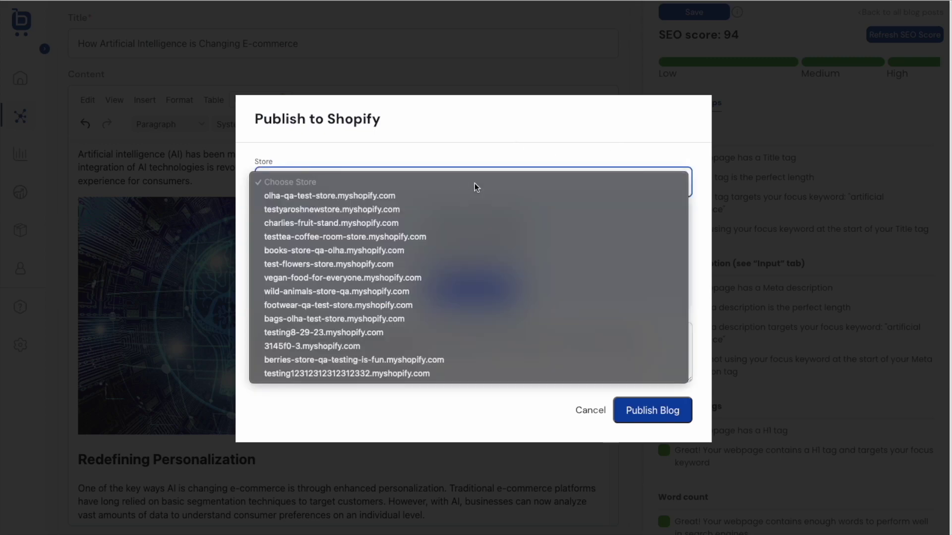
left_click(407, 223)
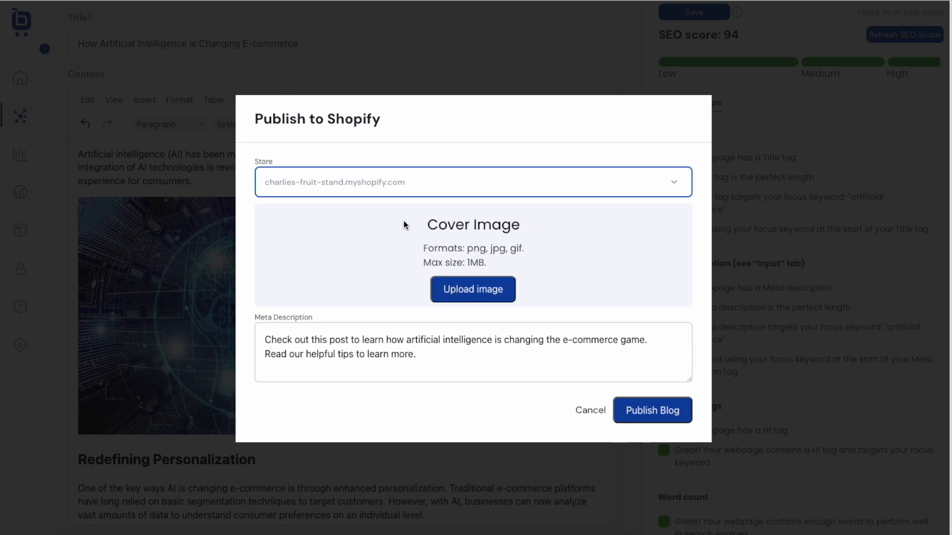
left_click(496, 299)
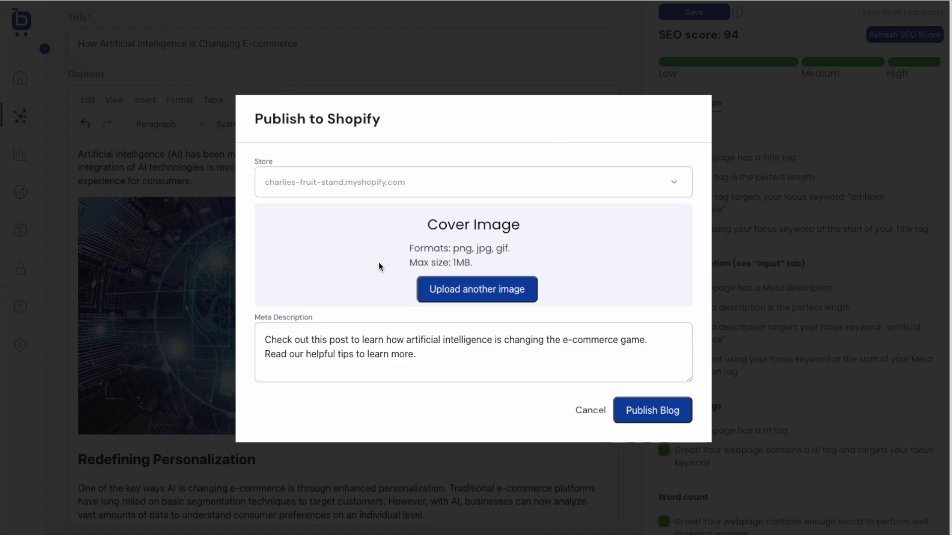
left_click(652, 411)
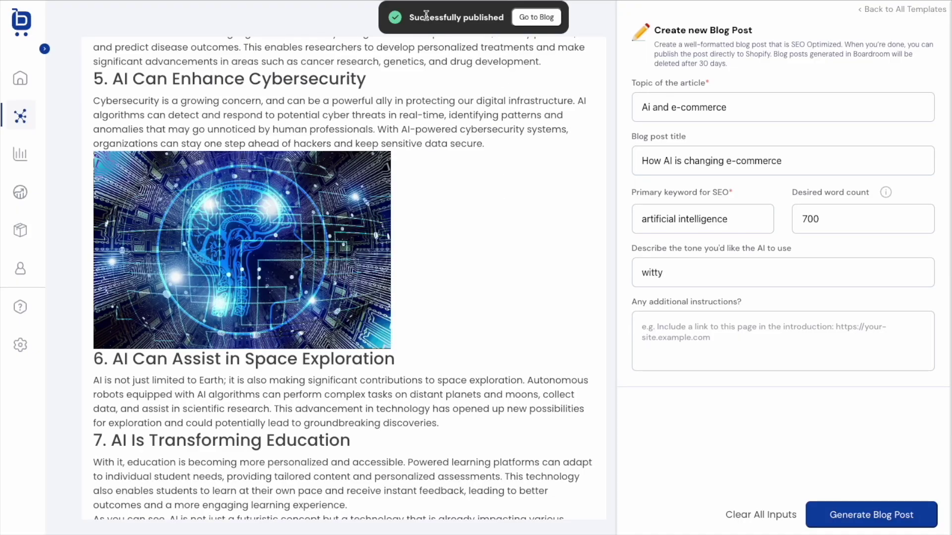
Scroll up to the Published post header to reach the live 'How Artificial Intelligence is Changing E-commerce' post
scroll(542, 223, "up", 10)
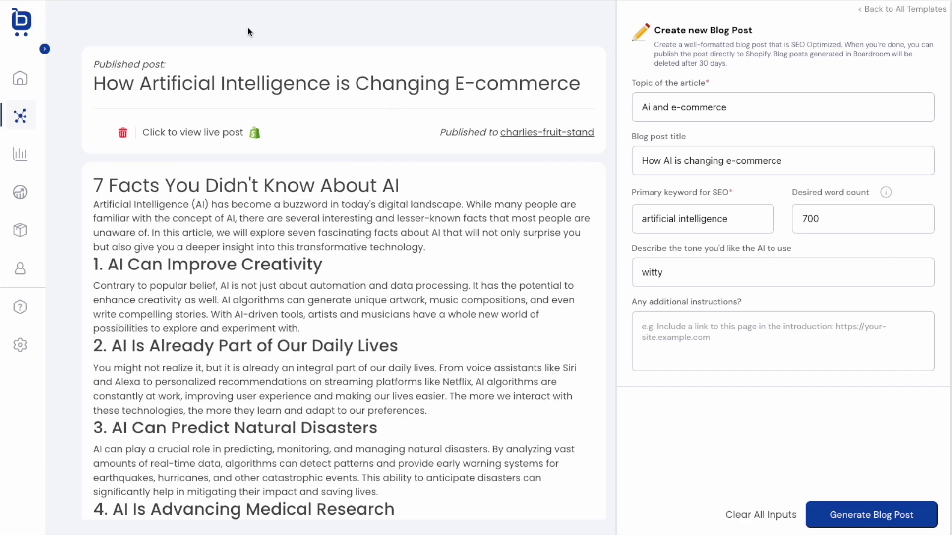
left_click_drag(87, 69, 209, 84)
left_click(205, 71)
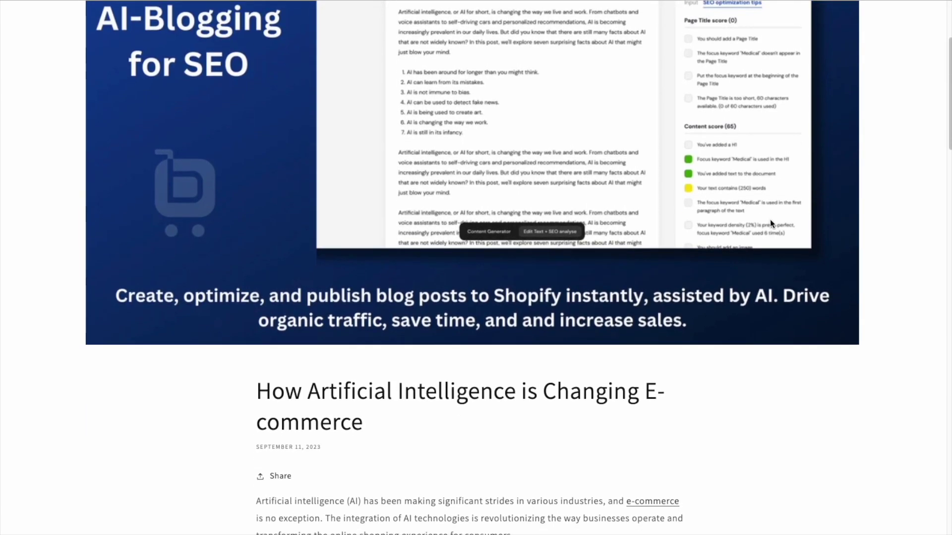
Scroll the live post past the AI-brain image to the personalization, customer service and inventory sections
scroll(790, 210, "down", 7)
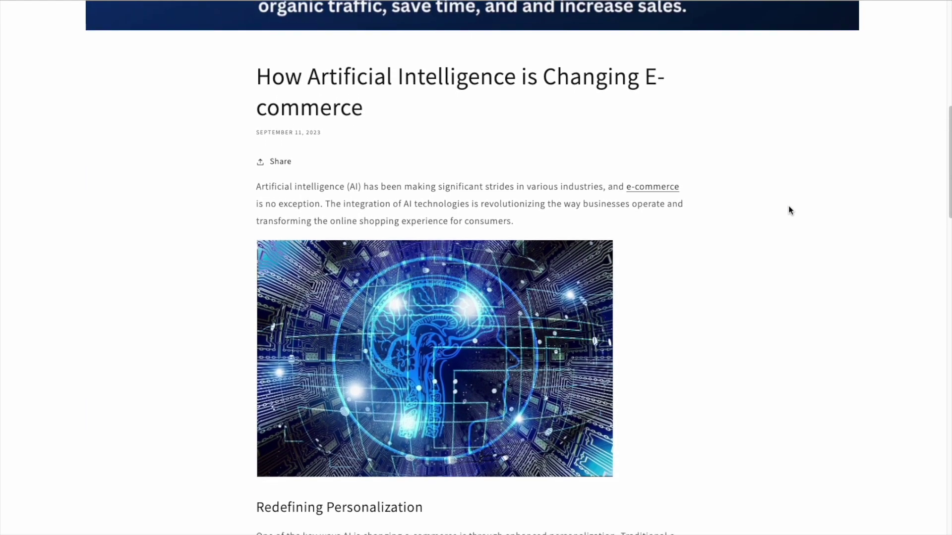
scroll(787, 210, "down", 2)
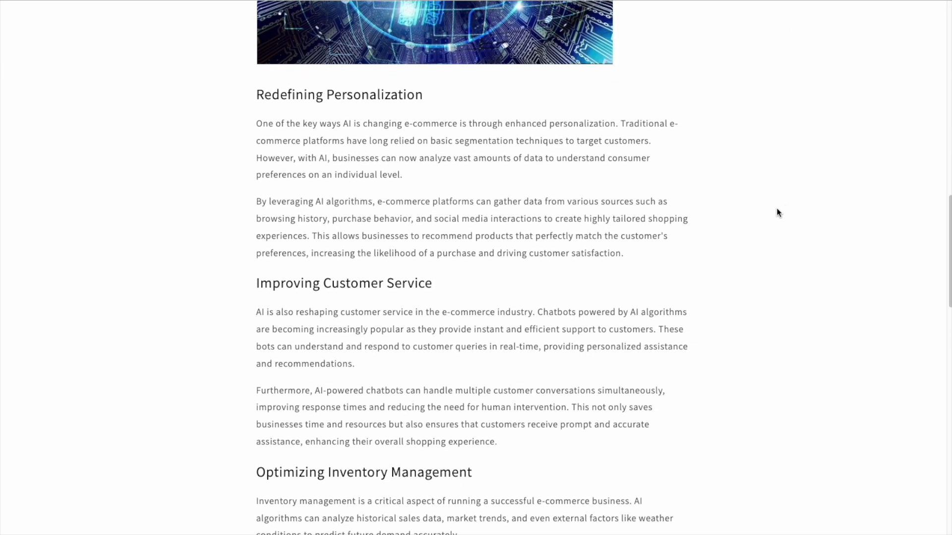
scroll(764, 209, "down", 2)
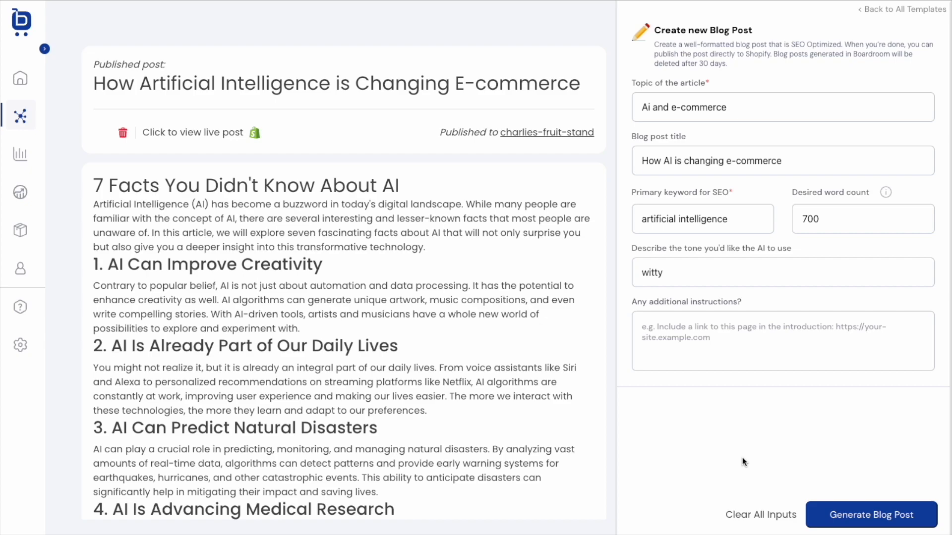
scroll(453, 217, "down", 4)
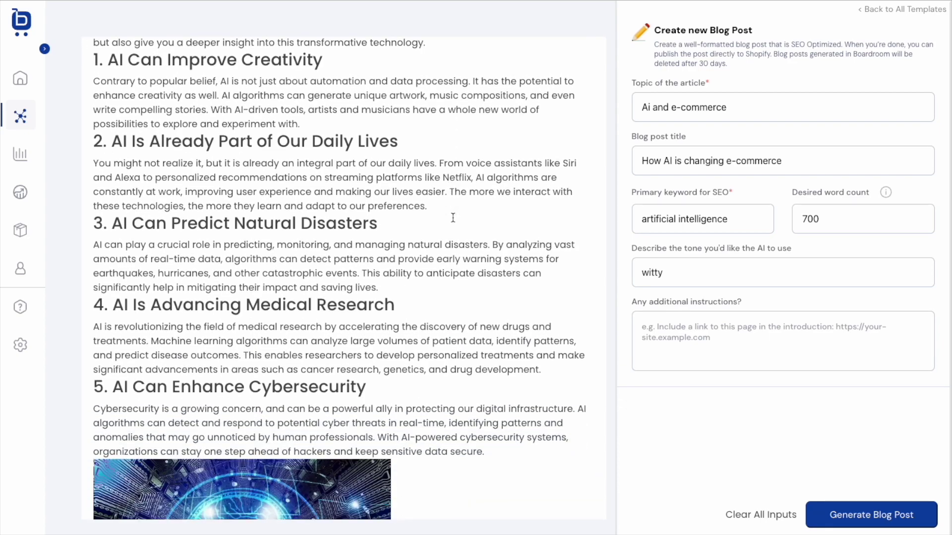
scroll(452, 218, "down", 5)
scroll(495, 218, "down", 2)
scroll(508, 216, "up", 10)
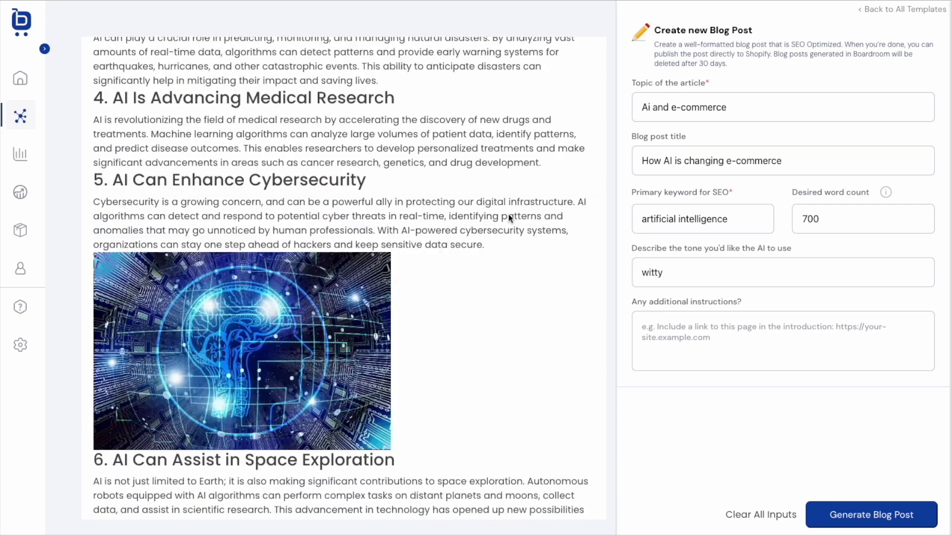